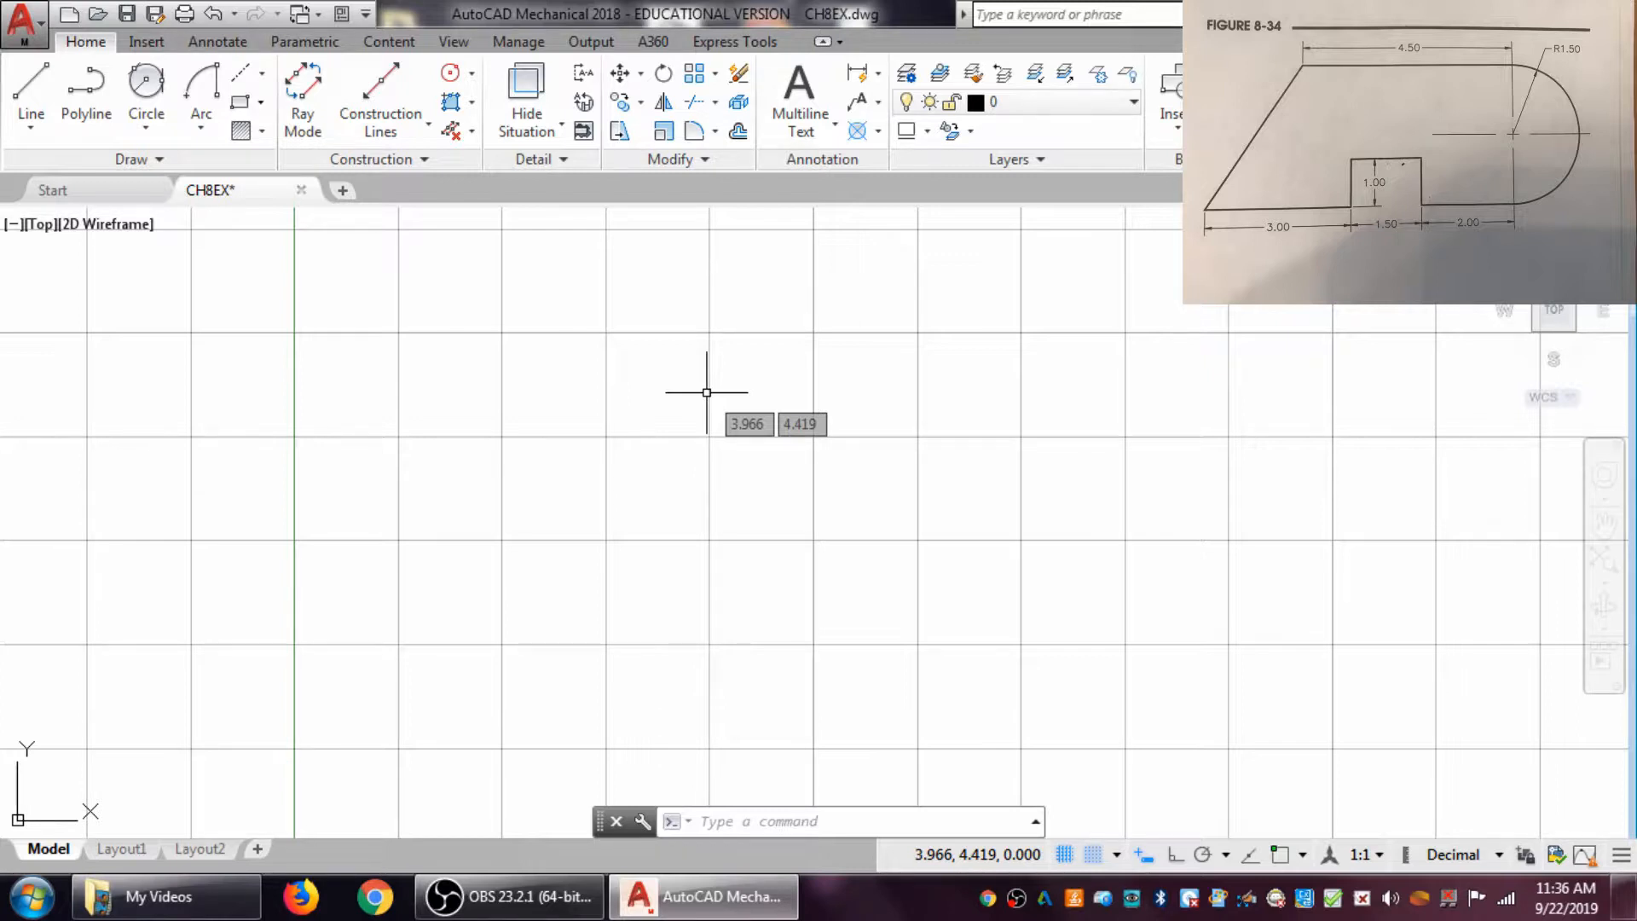
- Set the grid X and Y spacing to 0.5 in the snap and grid drafting settings
left_click(1116, 855)
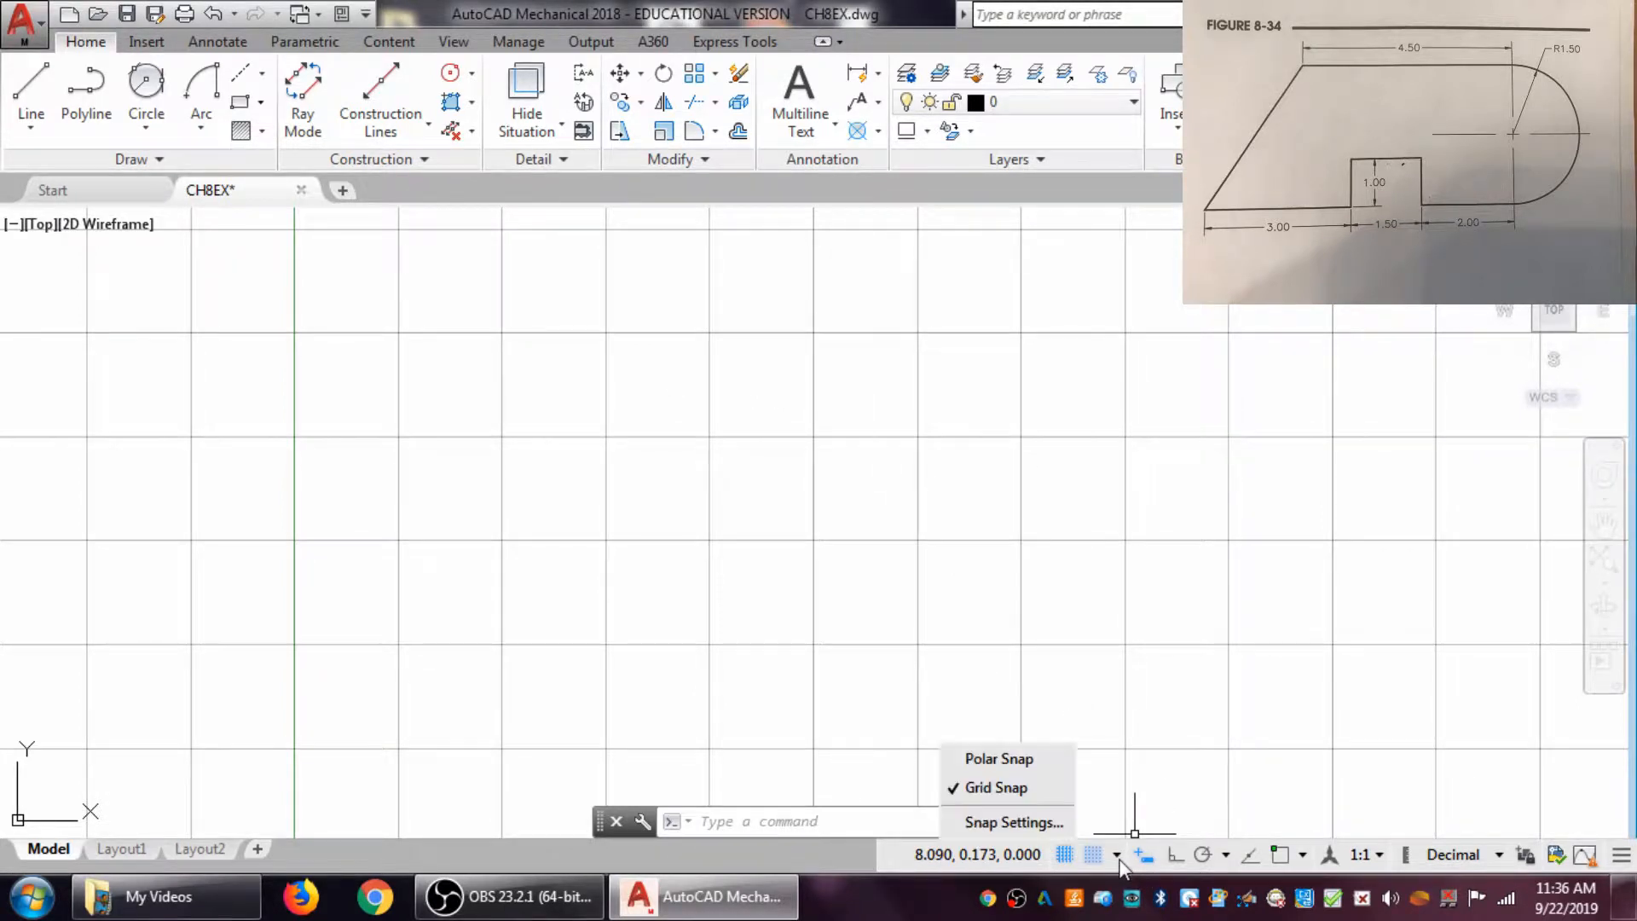
left_click(1036, 824)
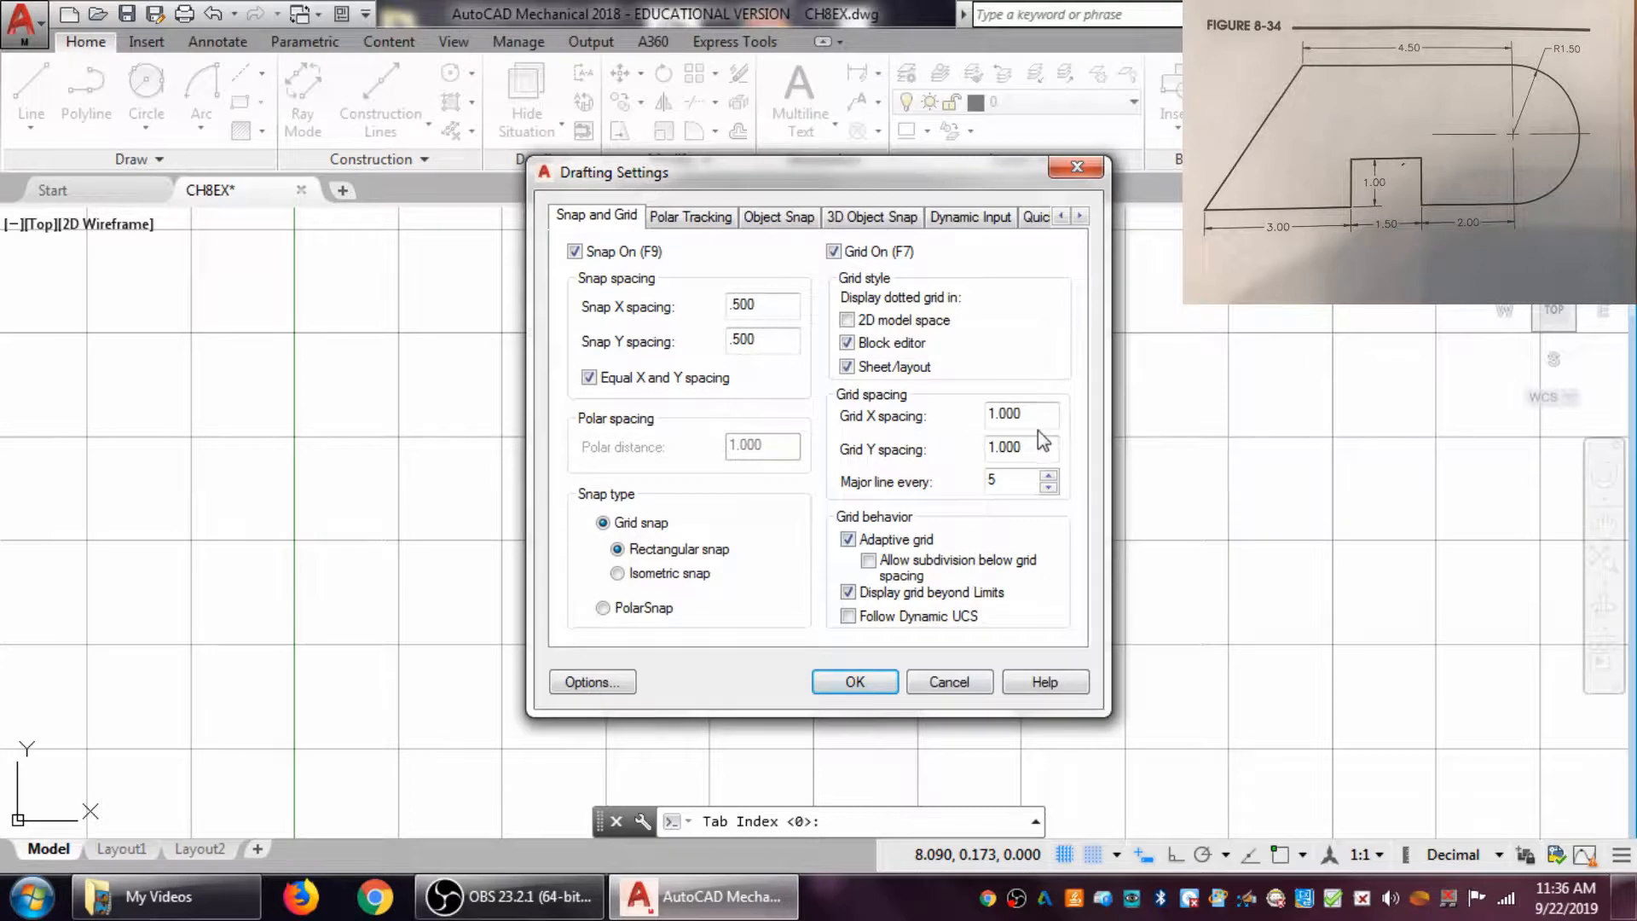
left_click_drag(1049, 416, 882, 412)
left_click(704, 217)
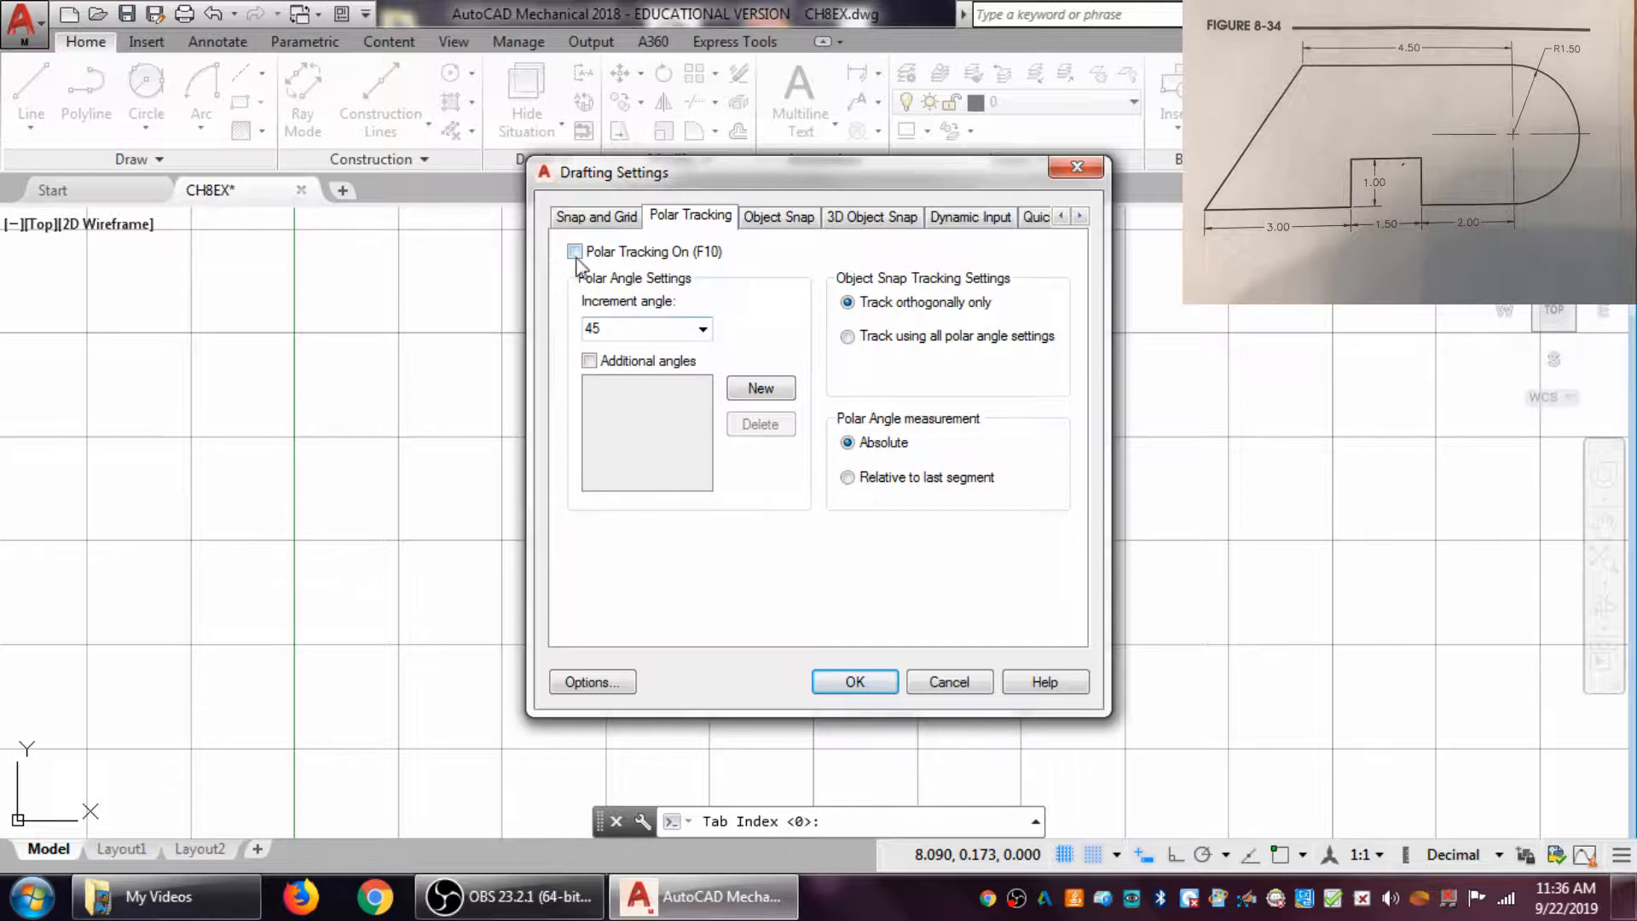
left_click(597, 219)
left_click(872, 682)
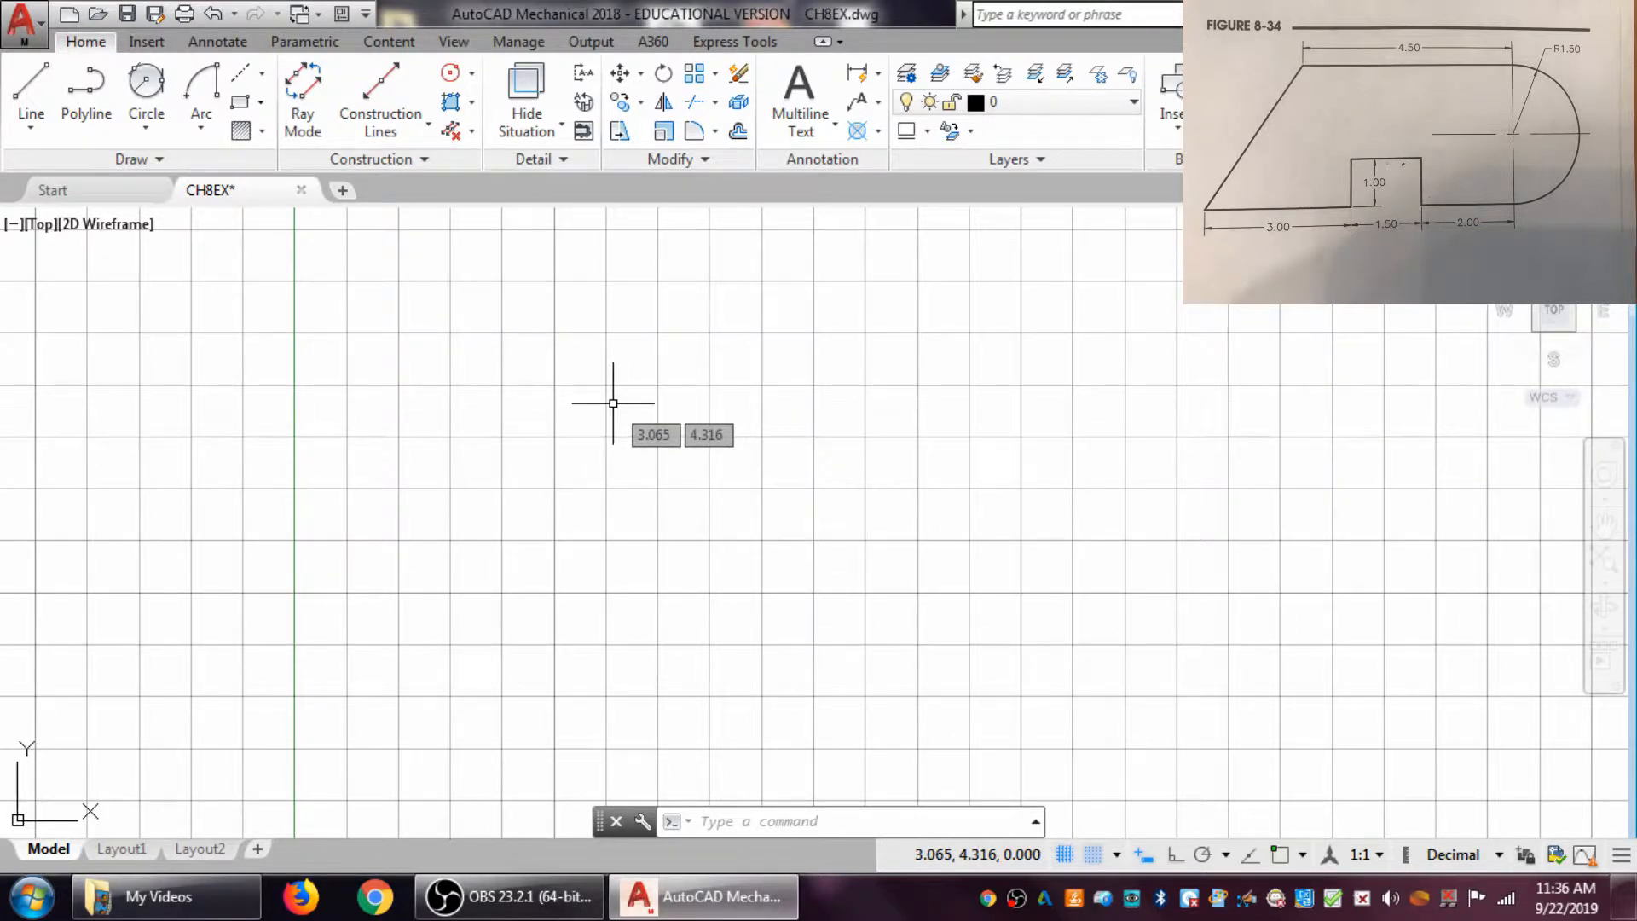
- Draw the lower profile from the origin: 3 right, 1 up, 1.5 right, 1 down, and 2 right
left_click(31, 83)
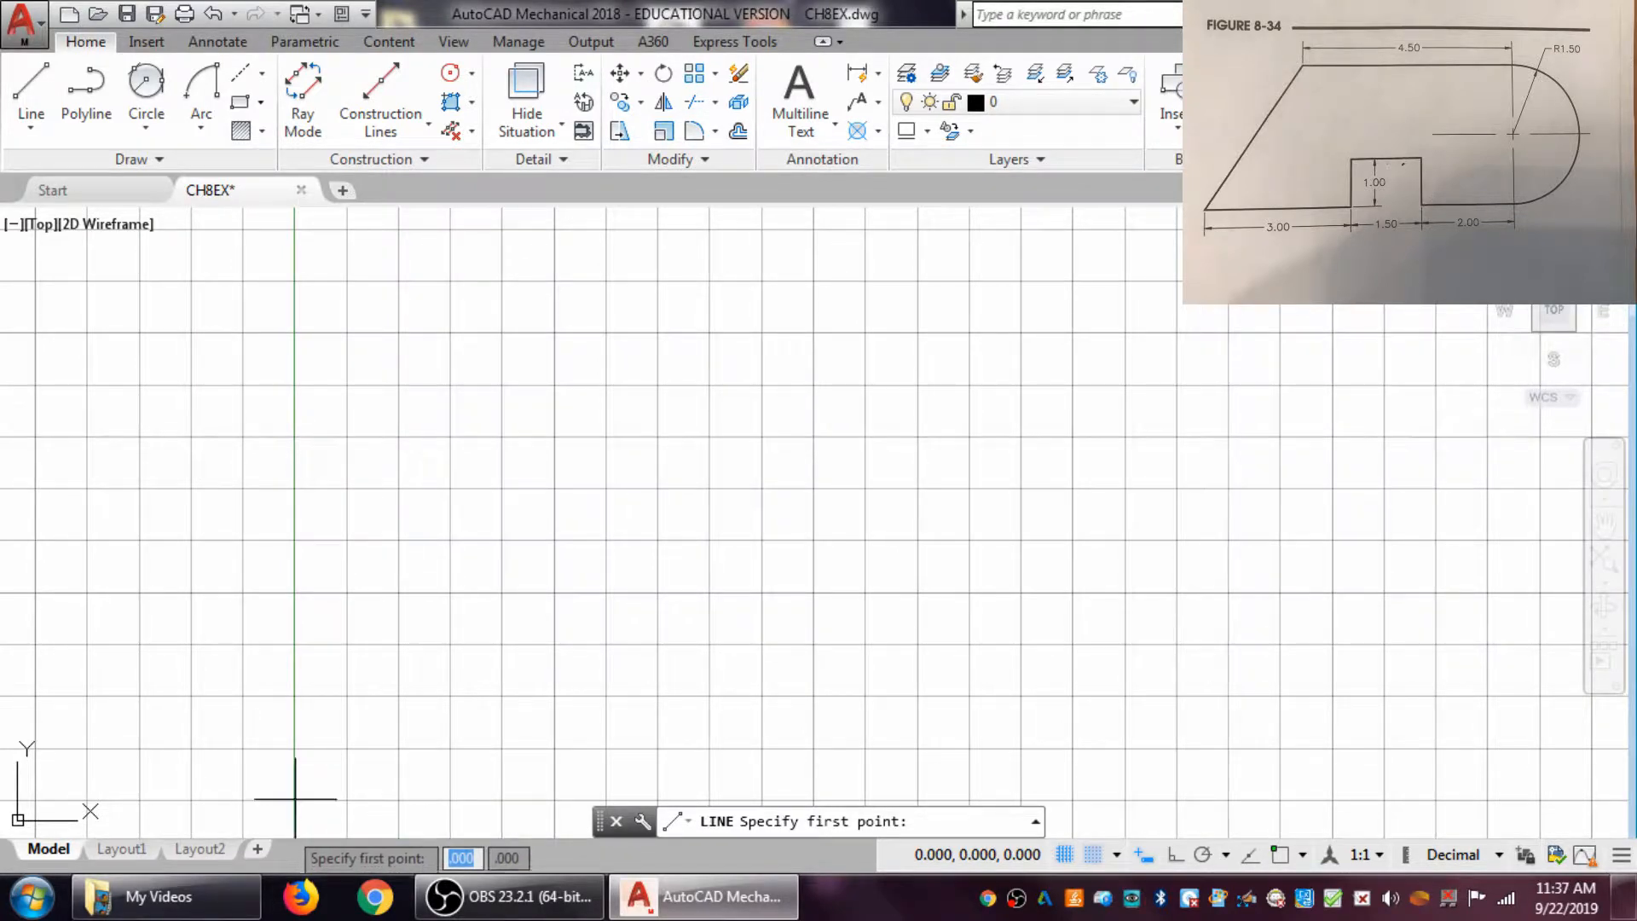
middle_click_drag(488, 570, 630, 425)
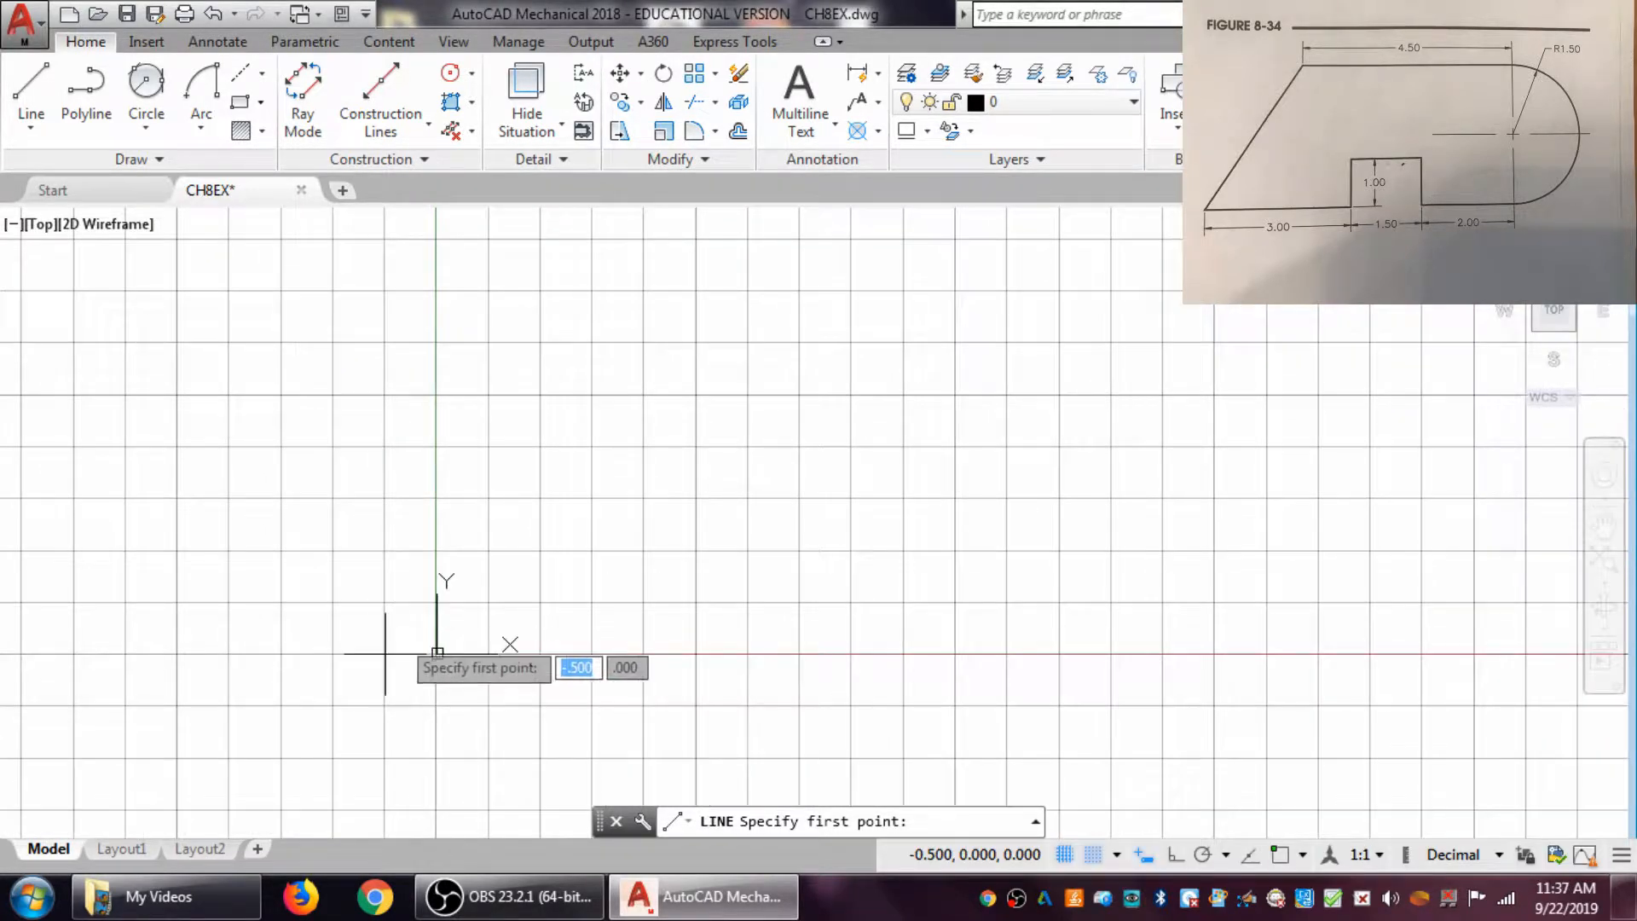
left_click(436, 654)
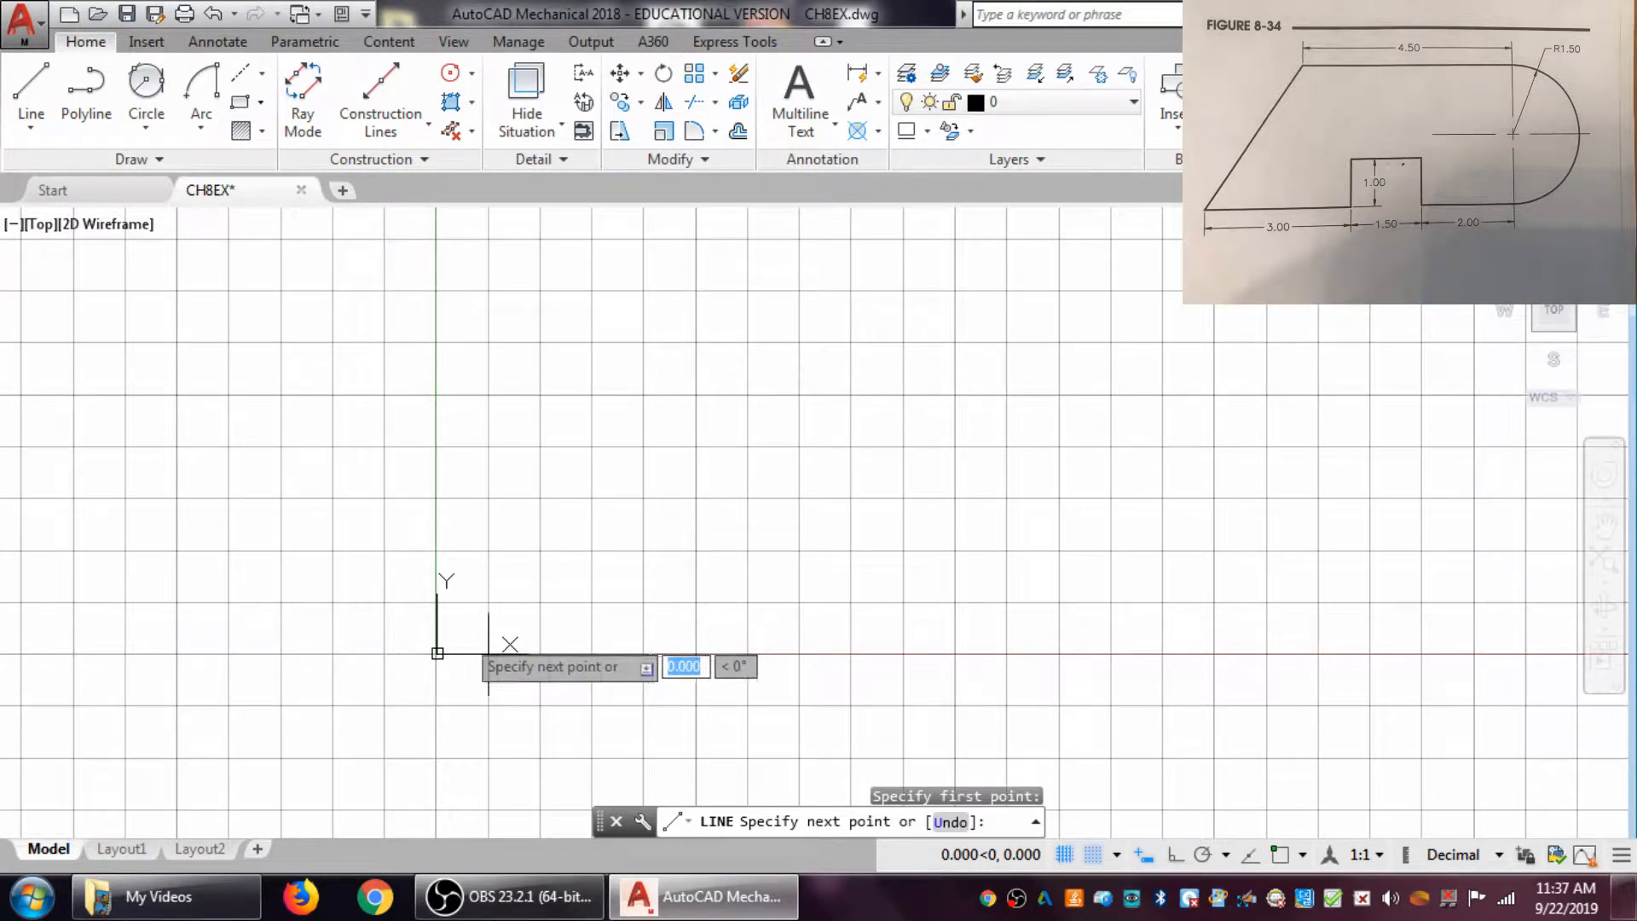
left_click(748, 654)
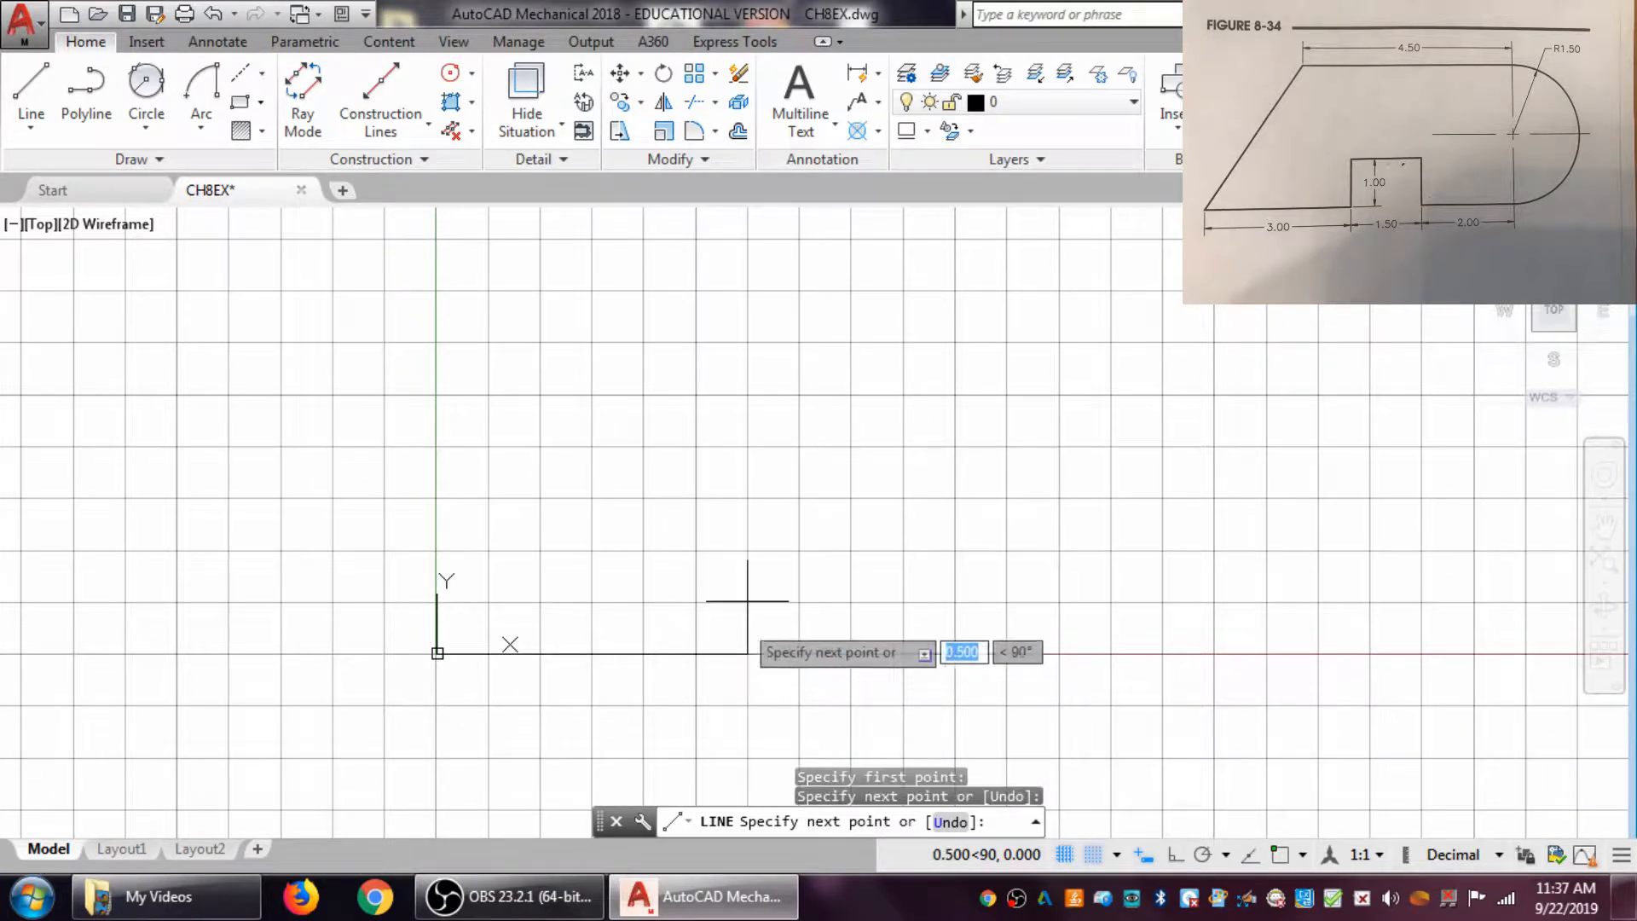
left_click(748, 550)
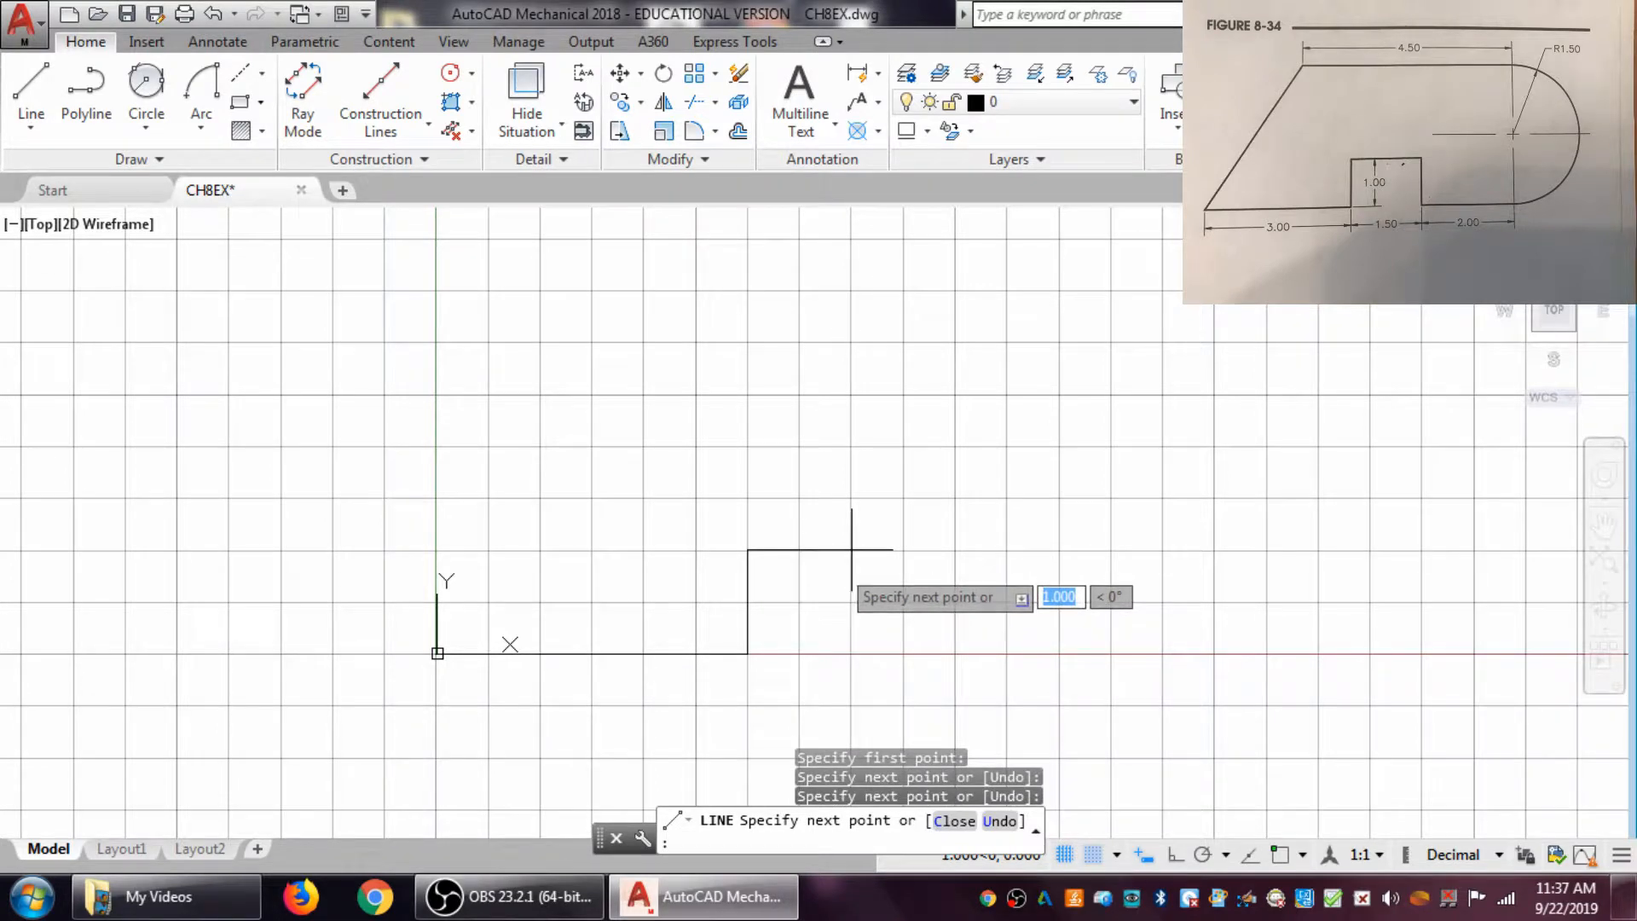
left_click(904, 550)
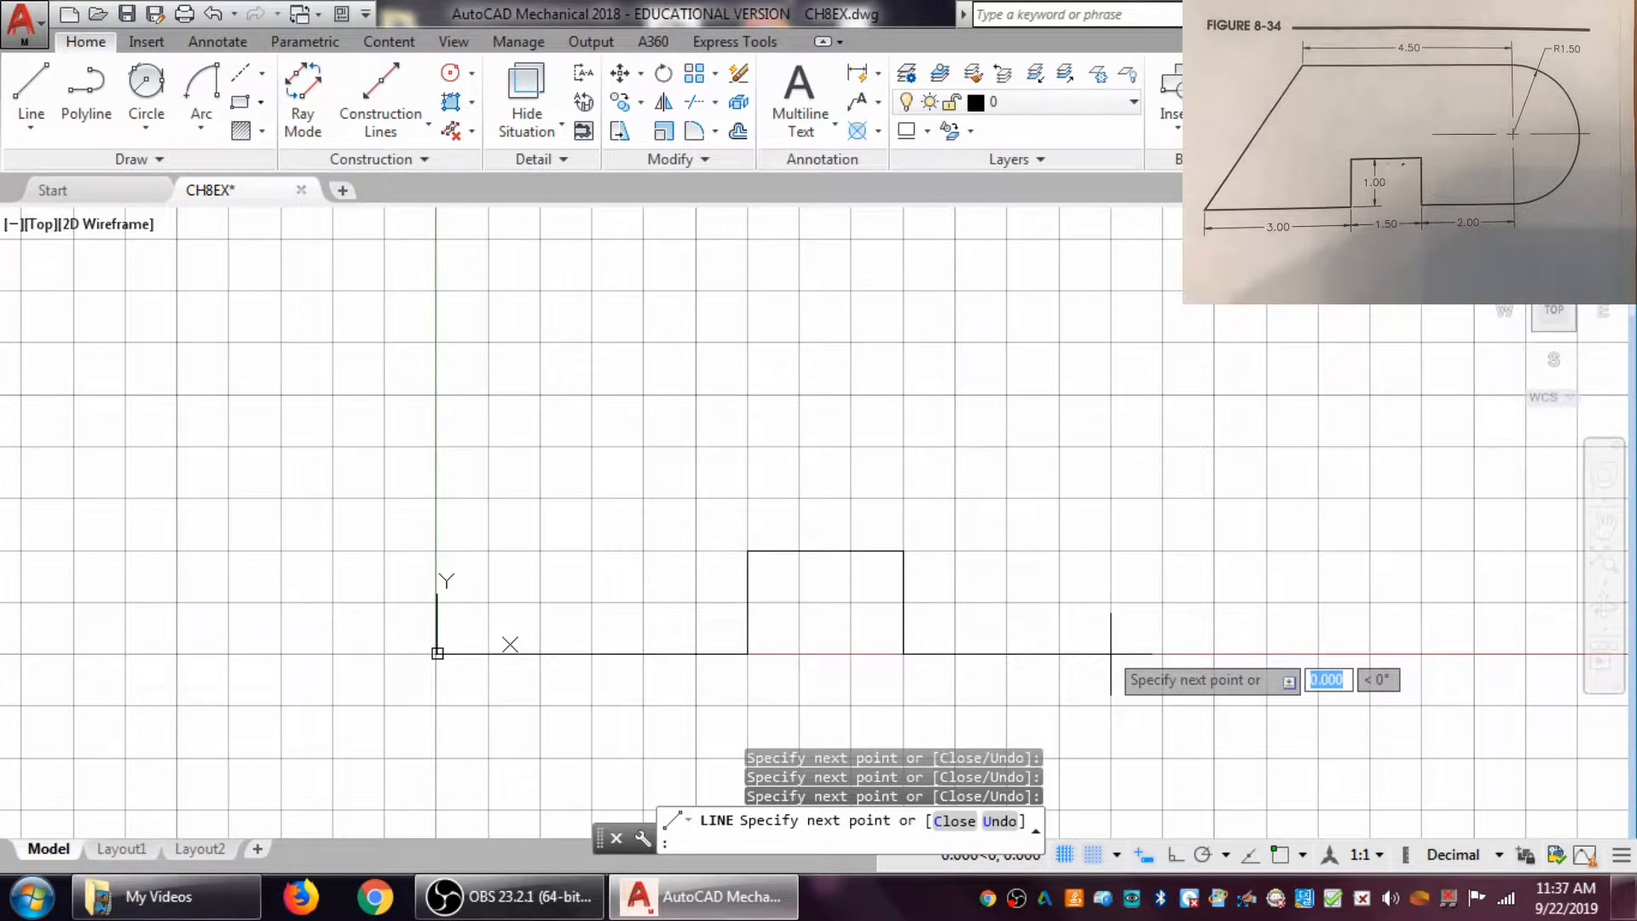
right_click(1158, 563)
left_click(1189, 570)
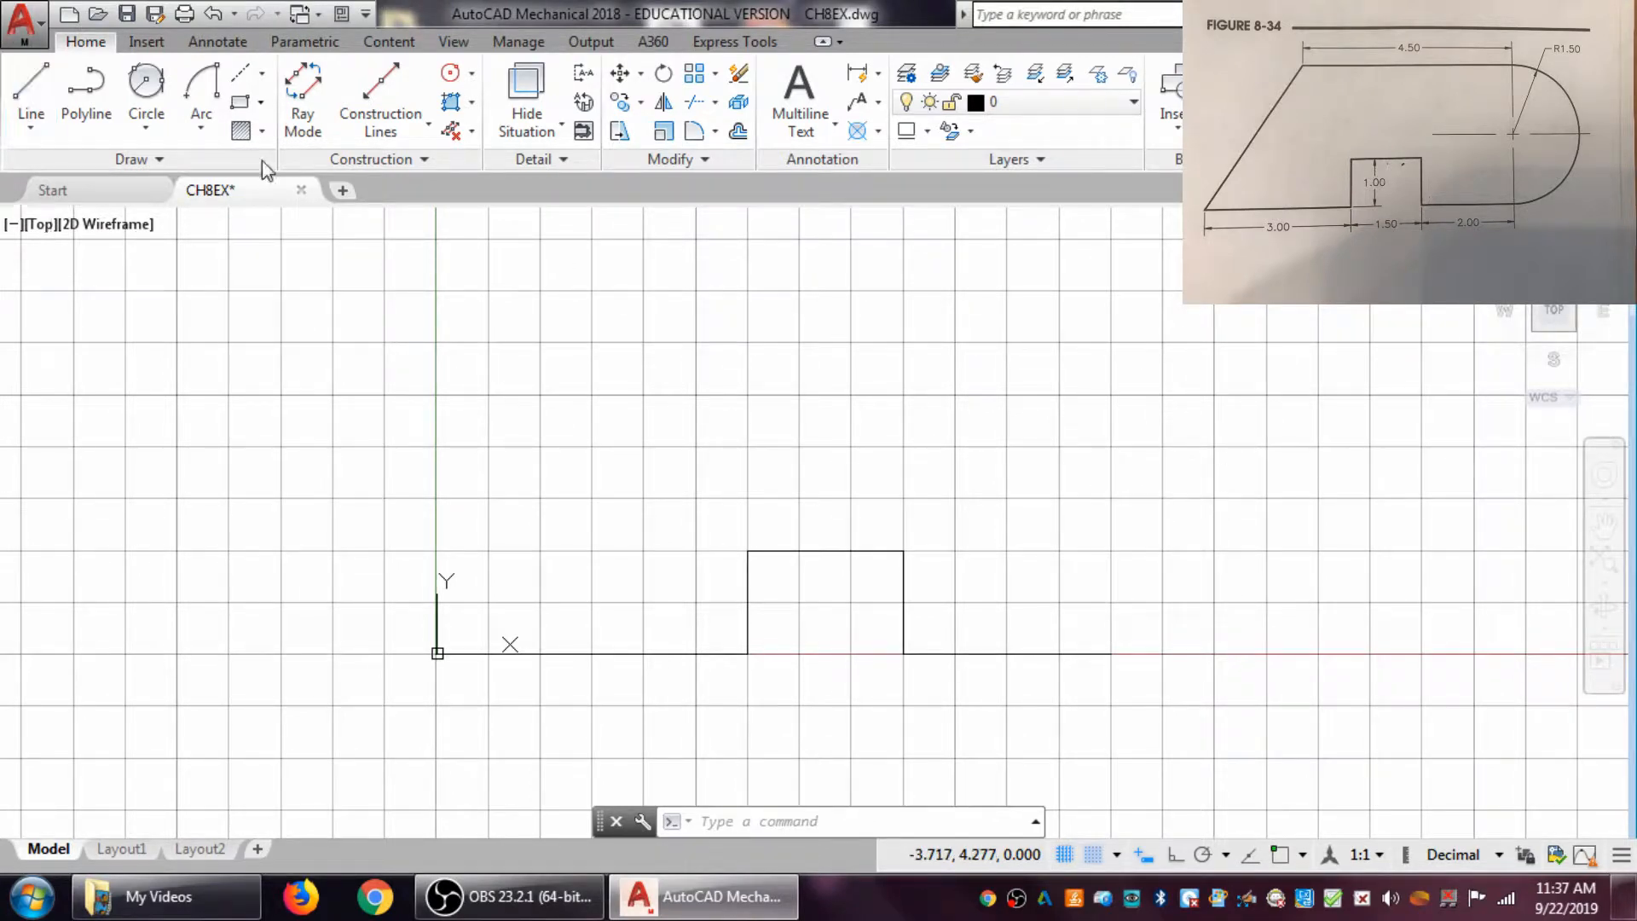
- Draw the 4.5-long upper edge leftward from 6.5,3 and continue with a sloped line down to the origin
left_click(32, 92)
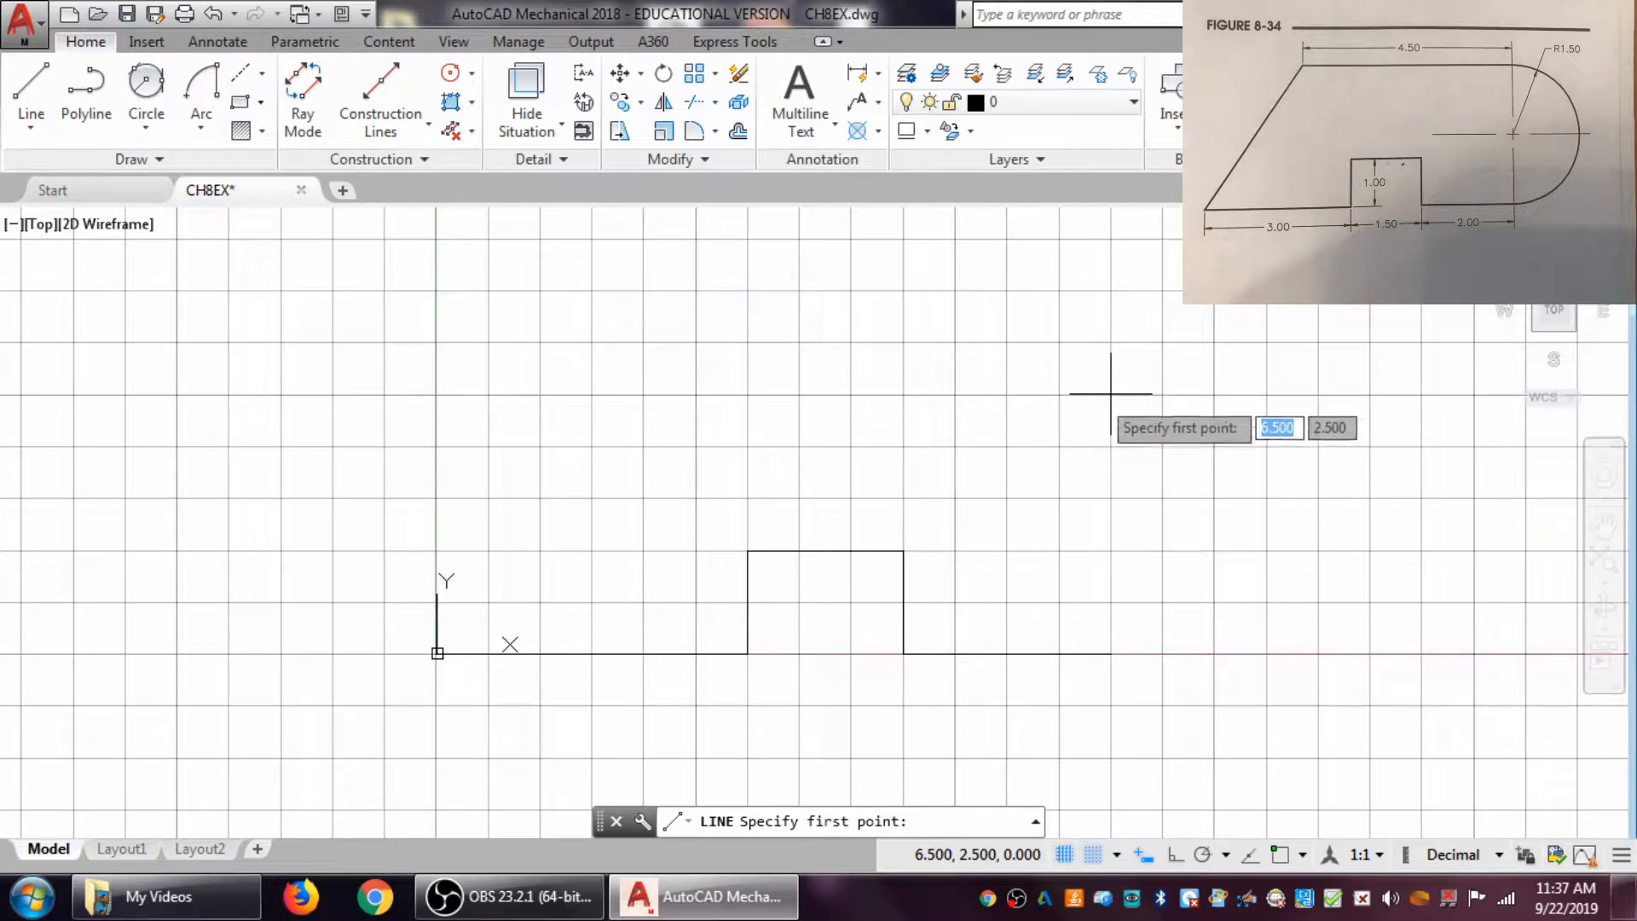
left_click(1110, 342)
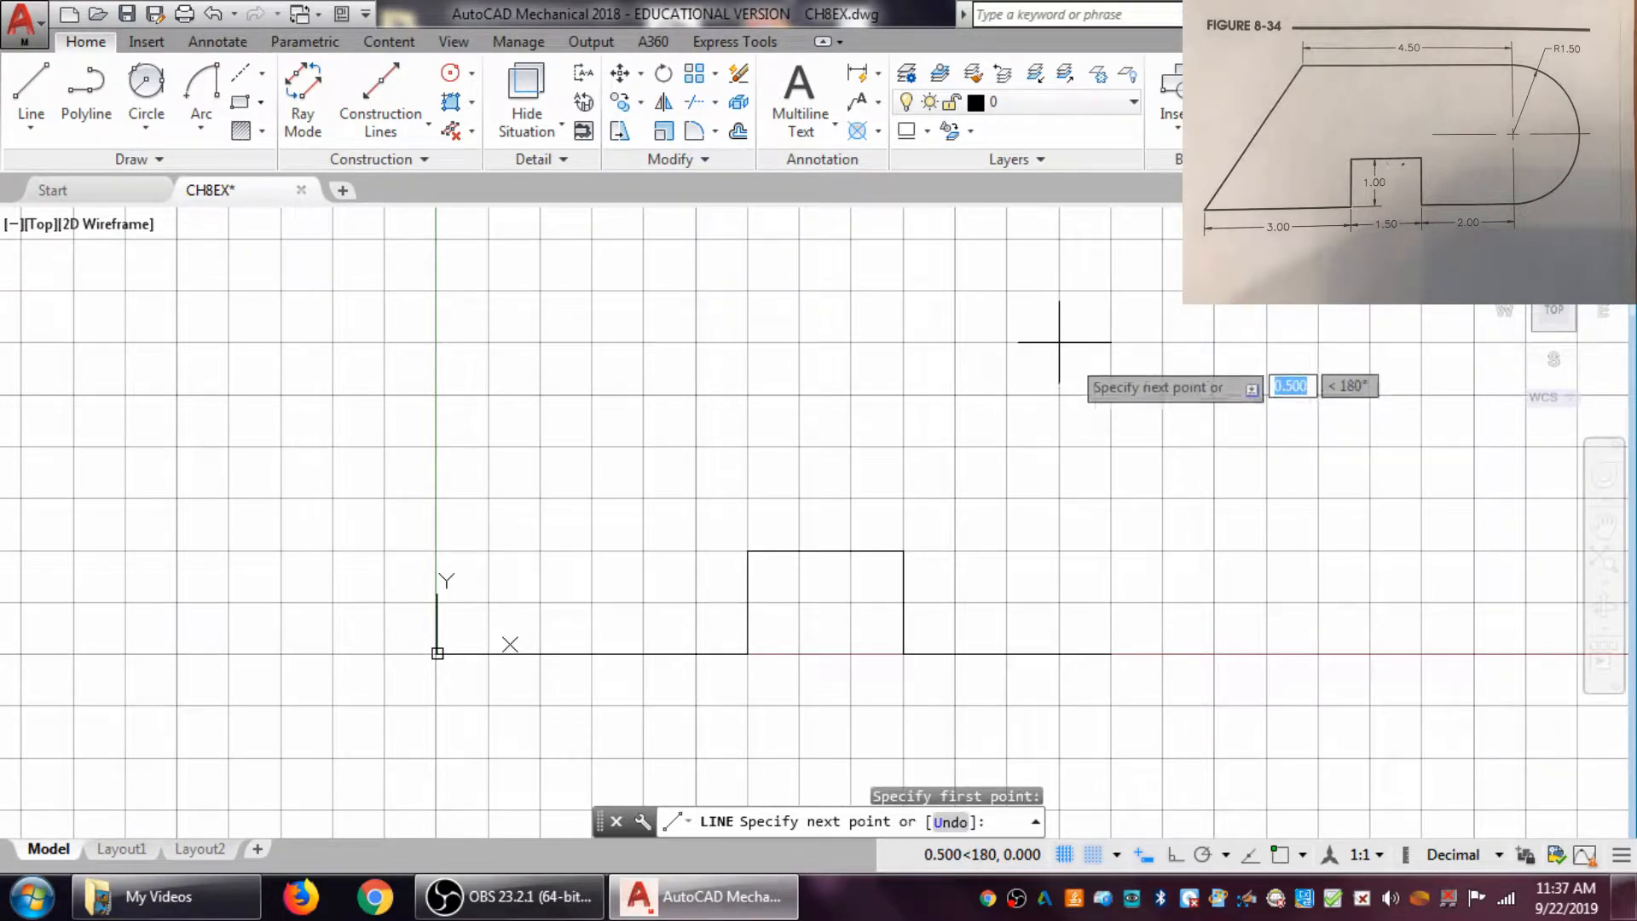
left_click(643, 342)
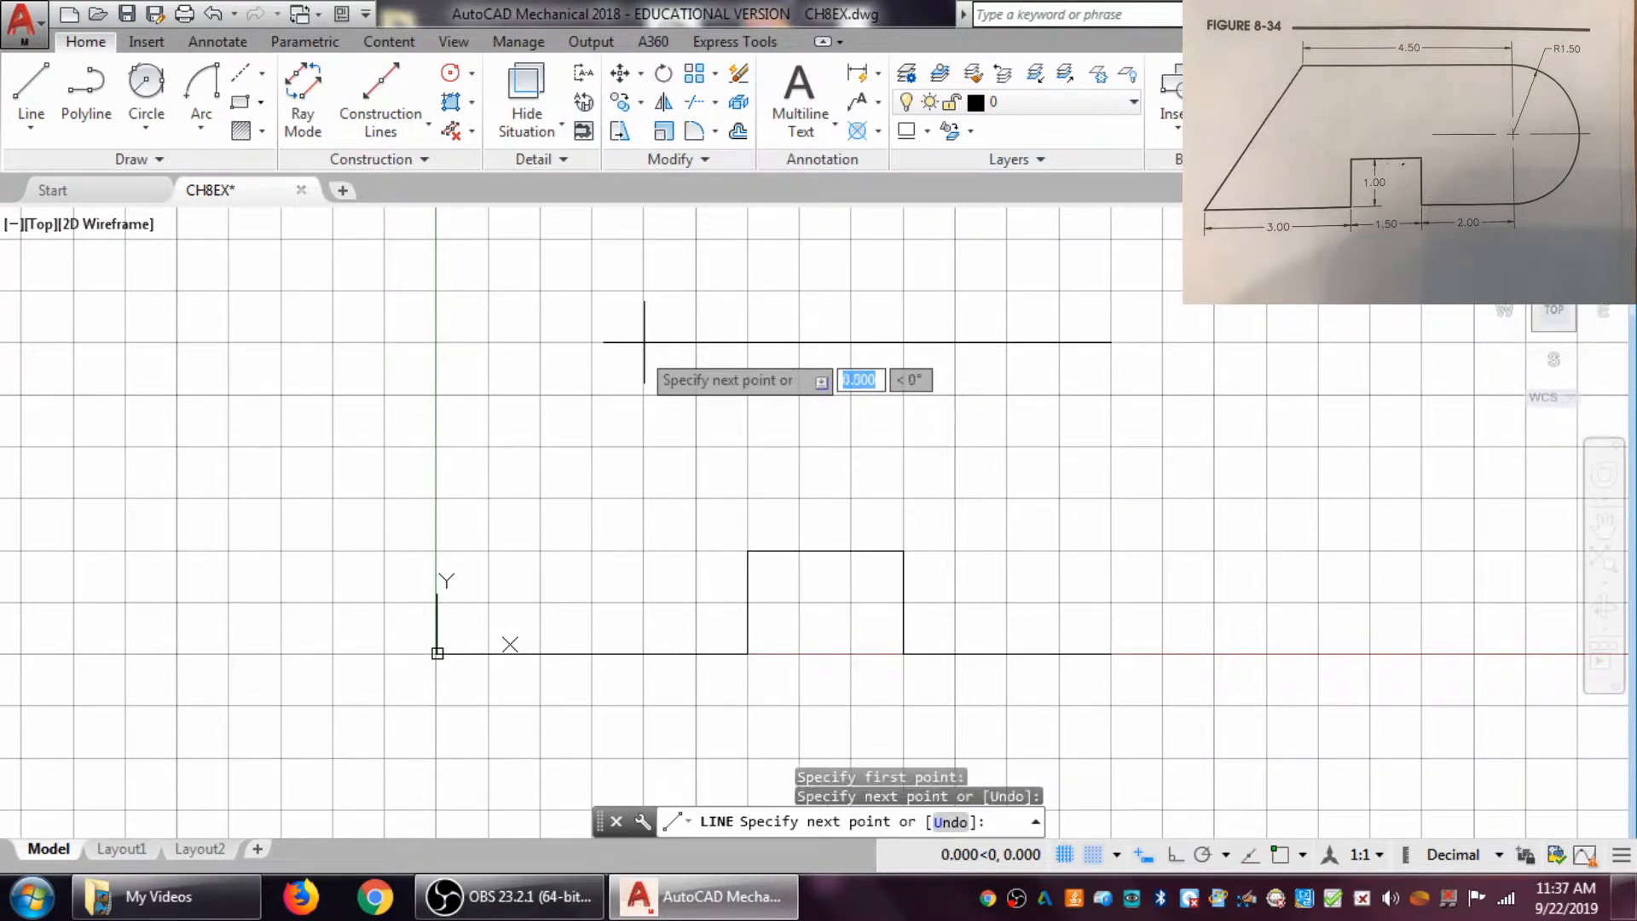
left_click(438, 653)
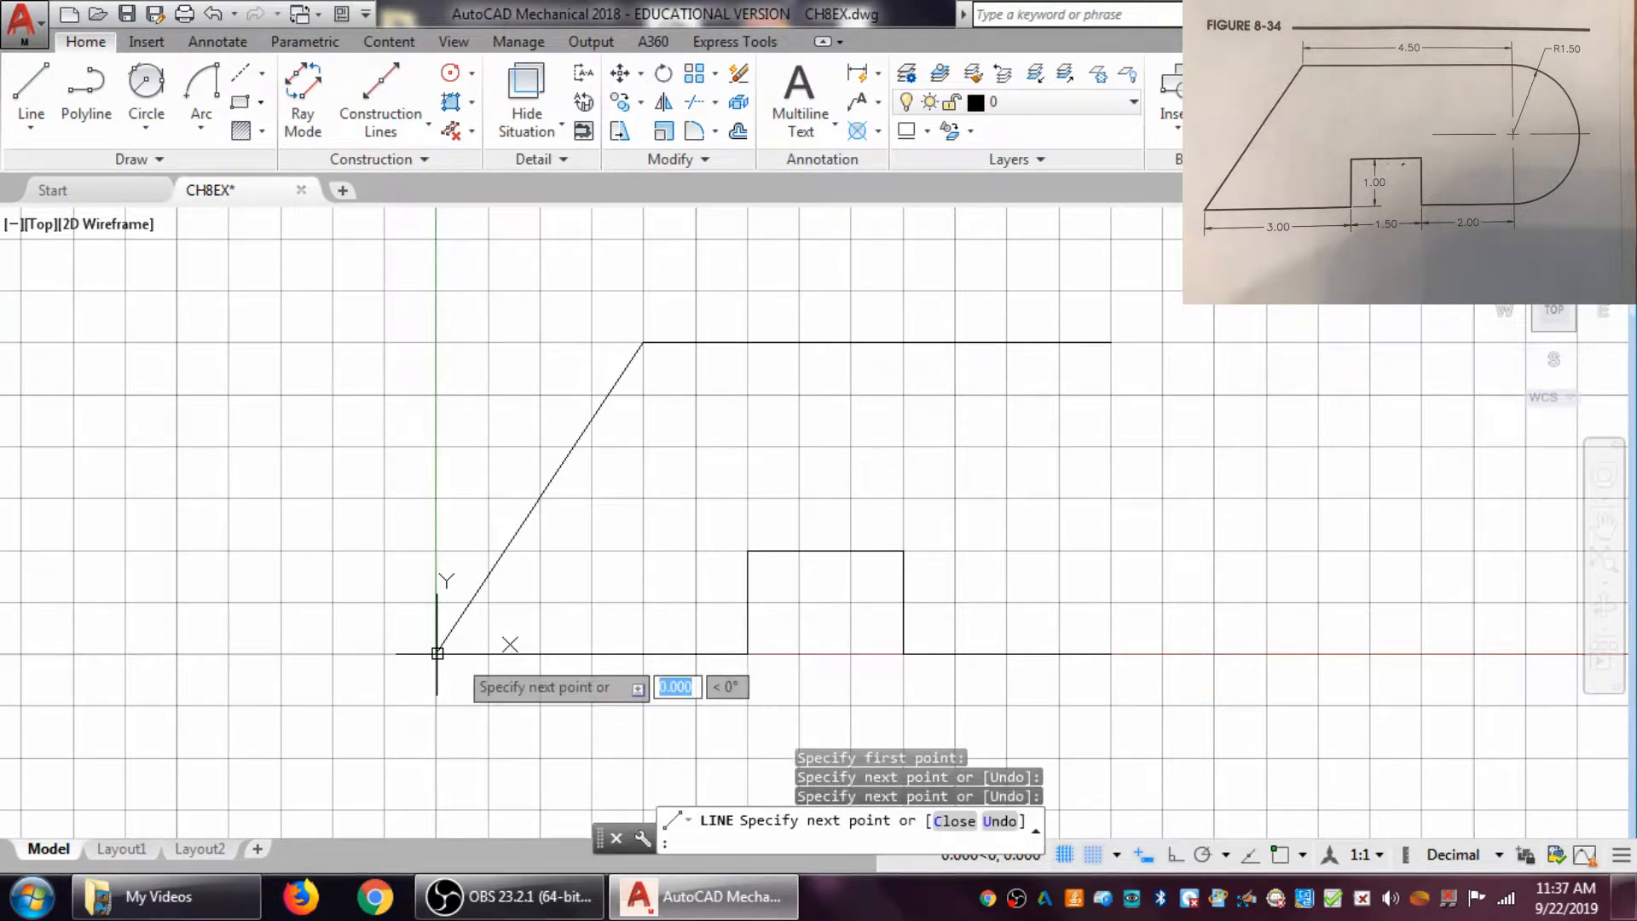
right_click(592, 499)
left_click(664, 539)
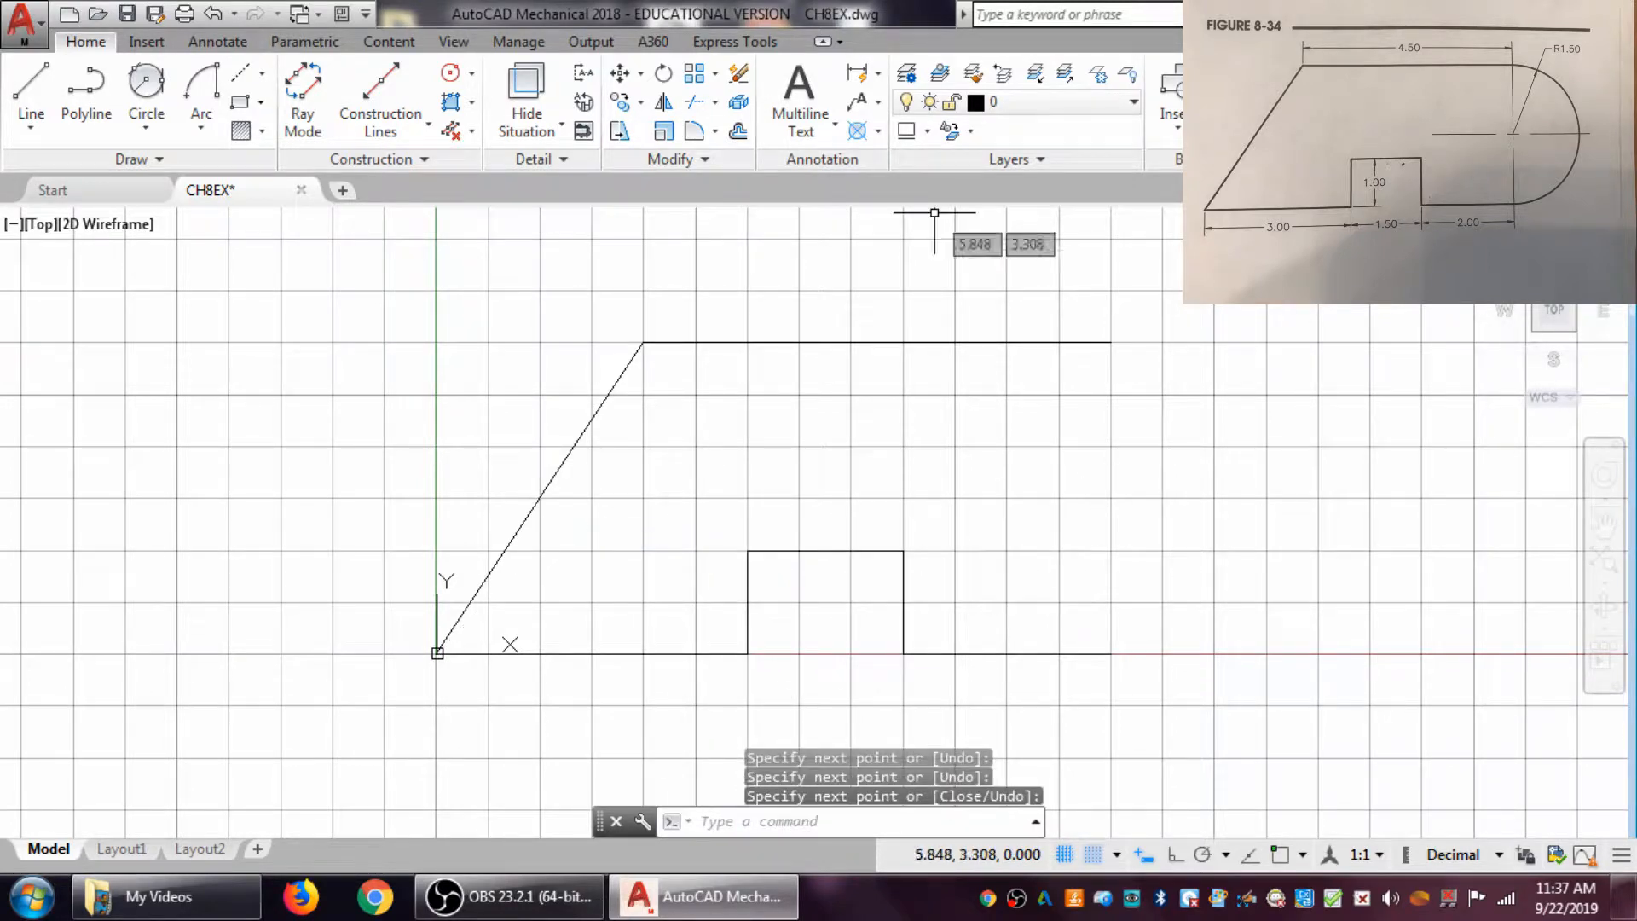
- Close the outline's open end with a Start, Center, End arc of radius 1.5, from the lower edge to the upper edge
left_click(206, 124)
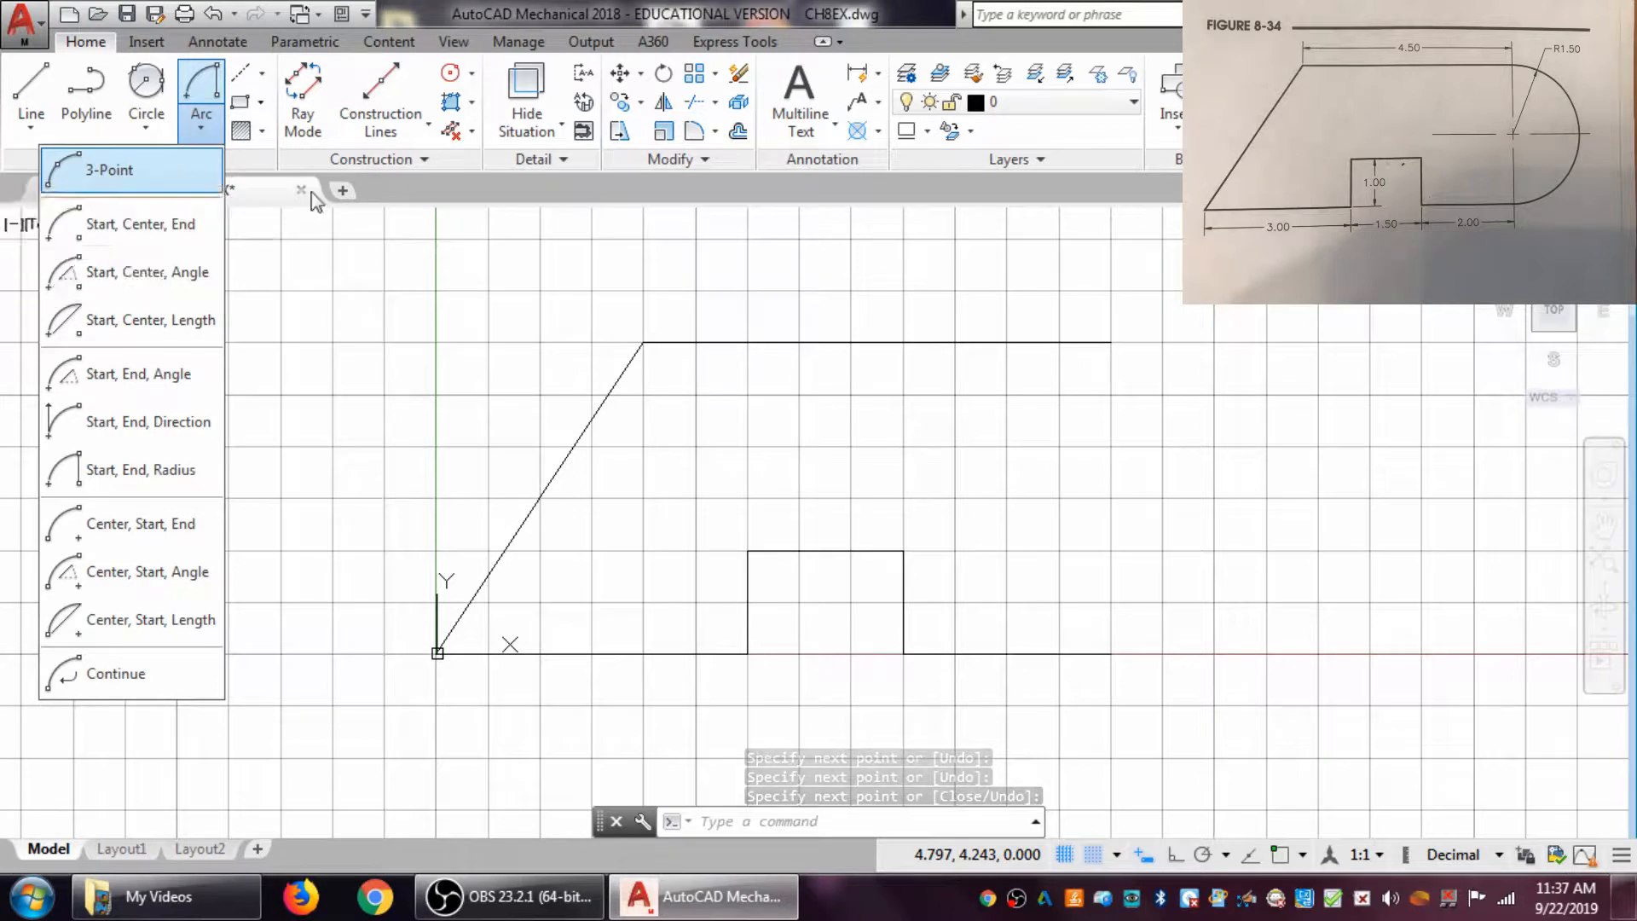
left_click(157, 226)
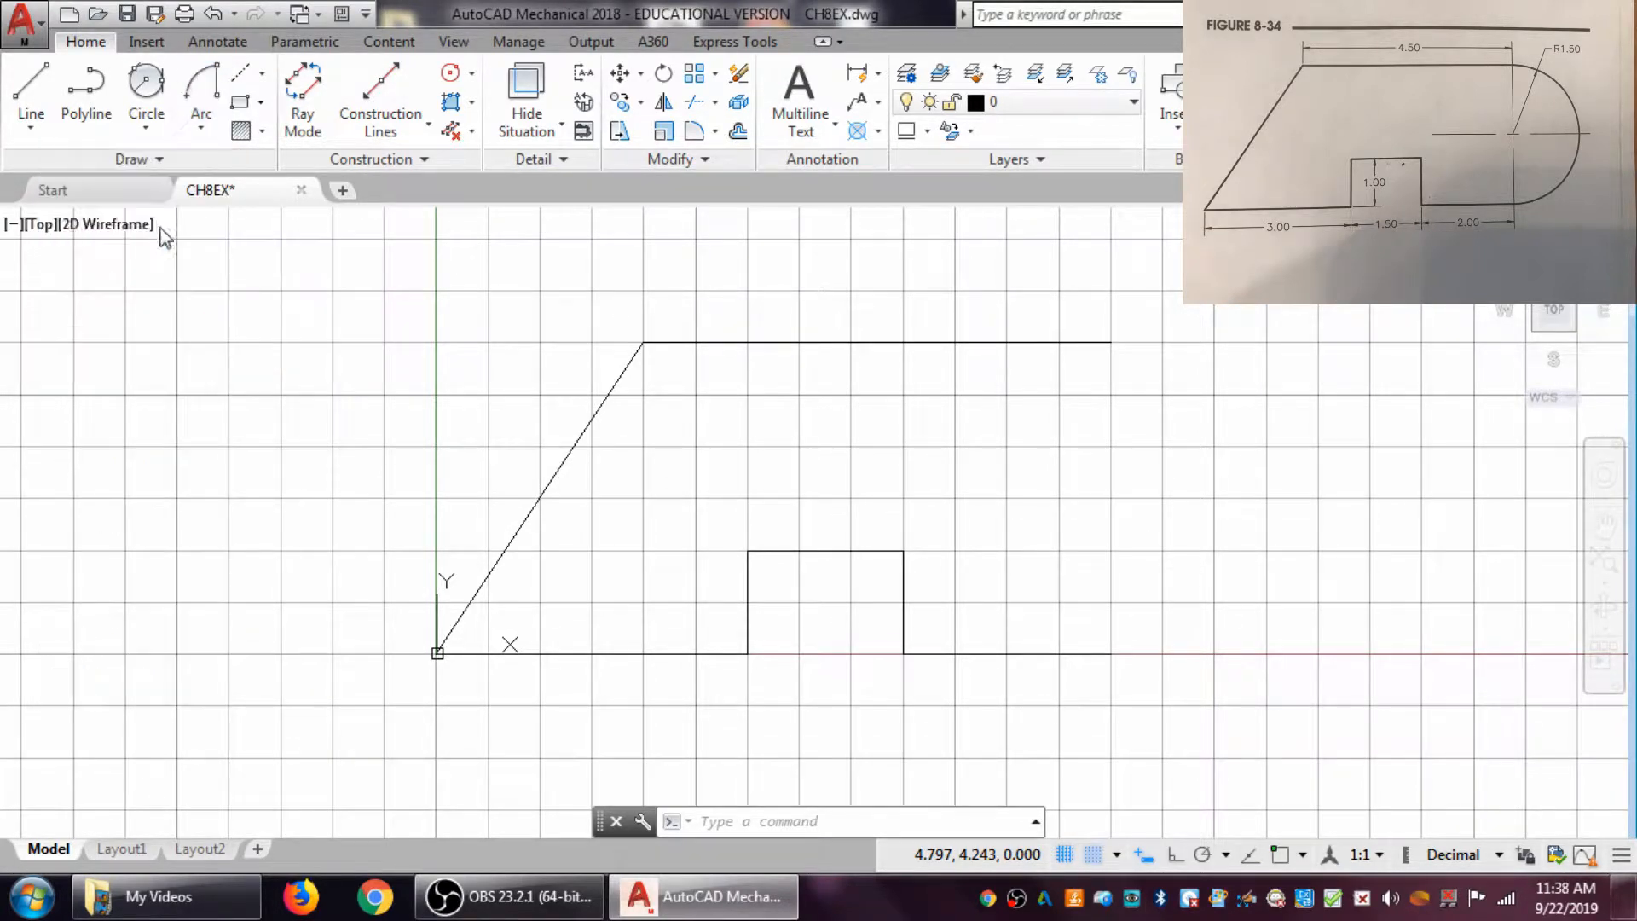
left_click(1111, 654)
left_click(1111, 498)
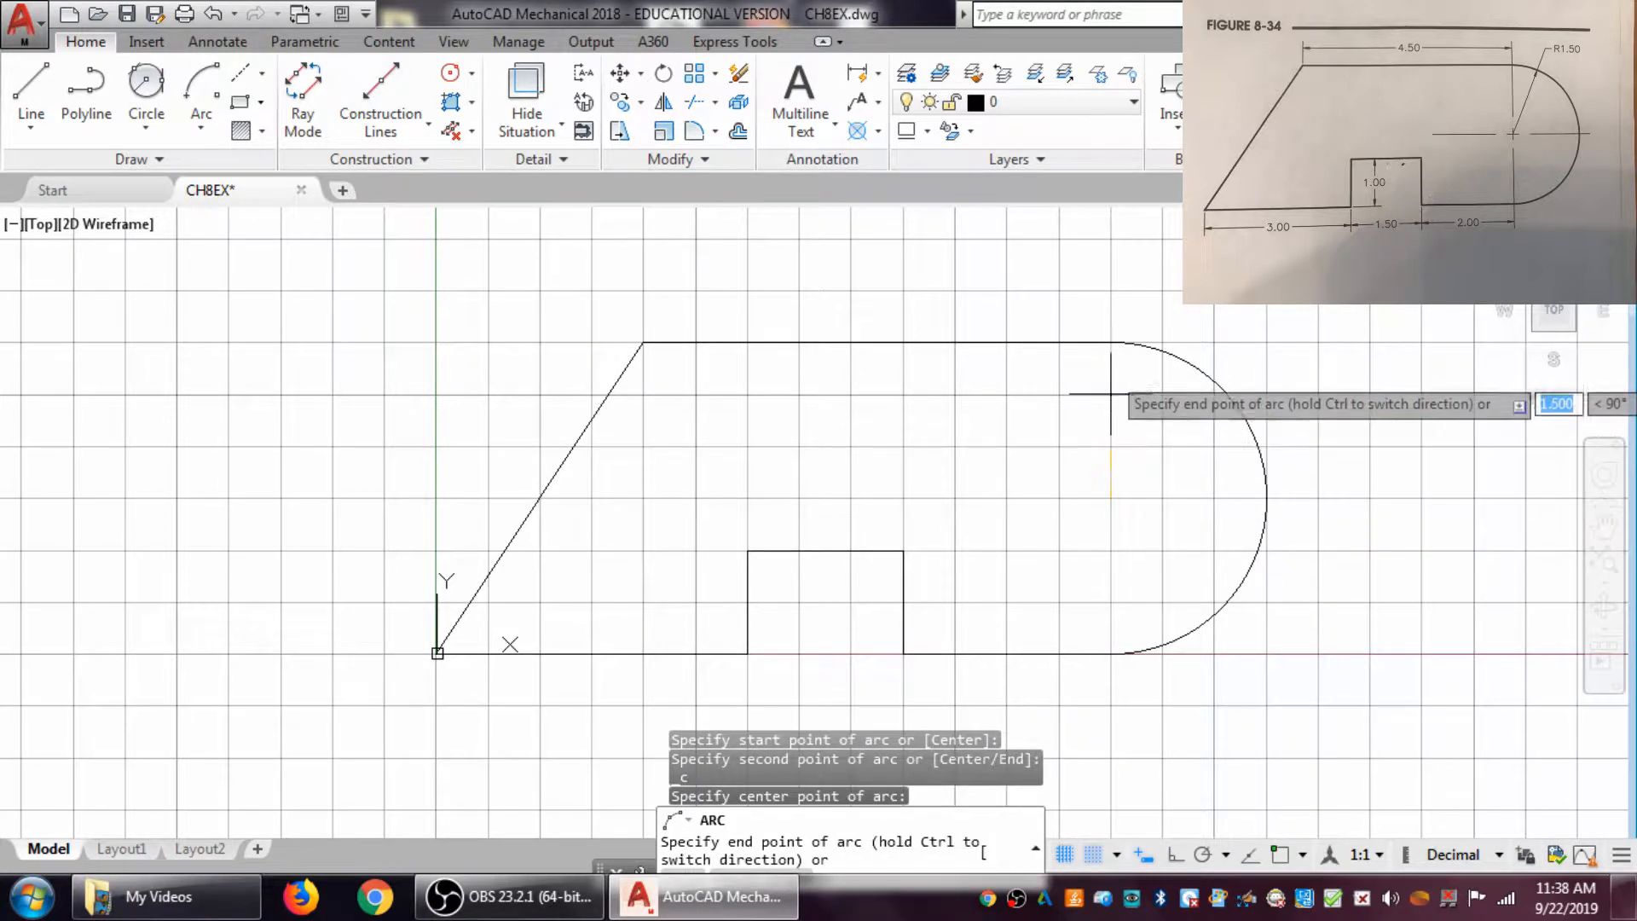
left_click(1111, 342)
right_click(1188, 305)
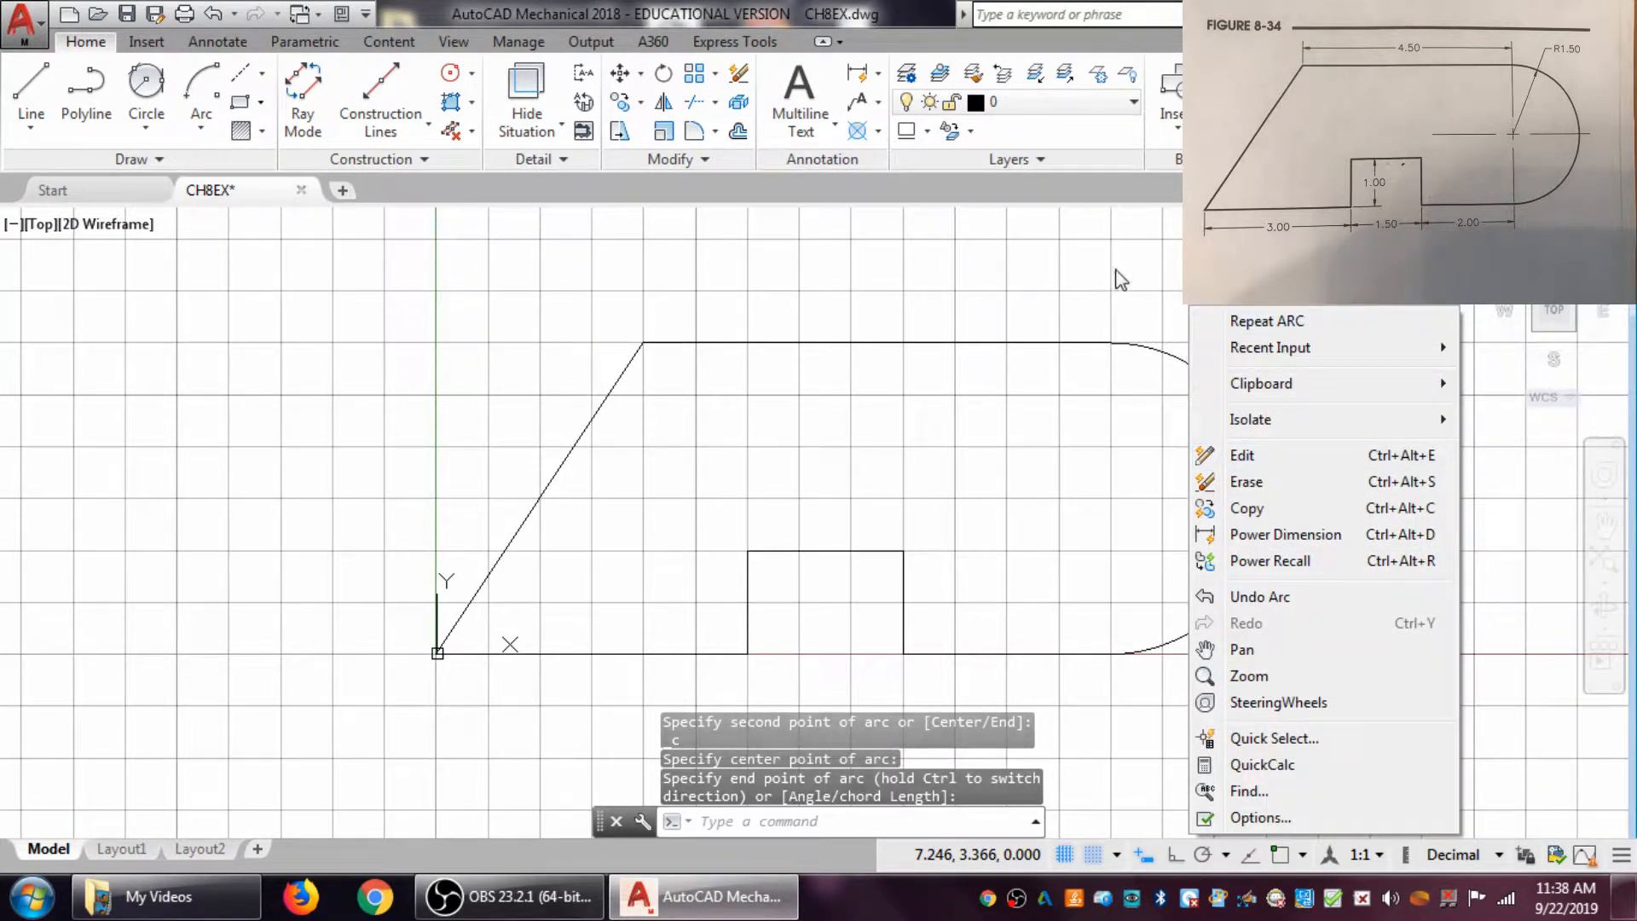
left_click(1121, 304)
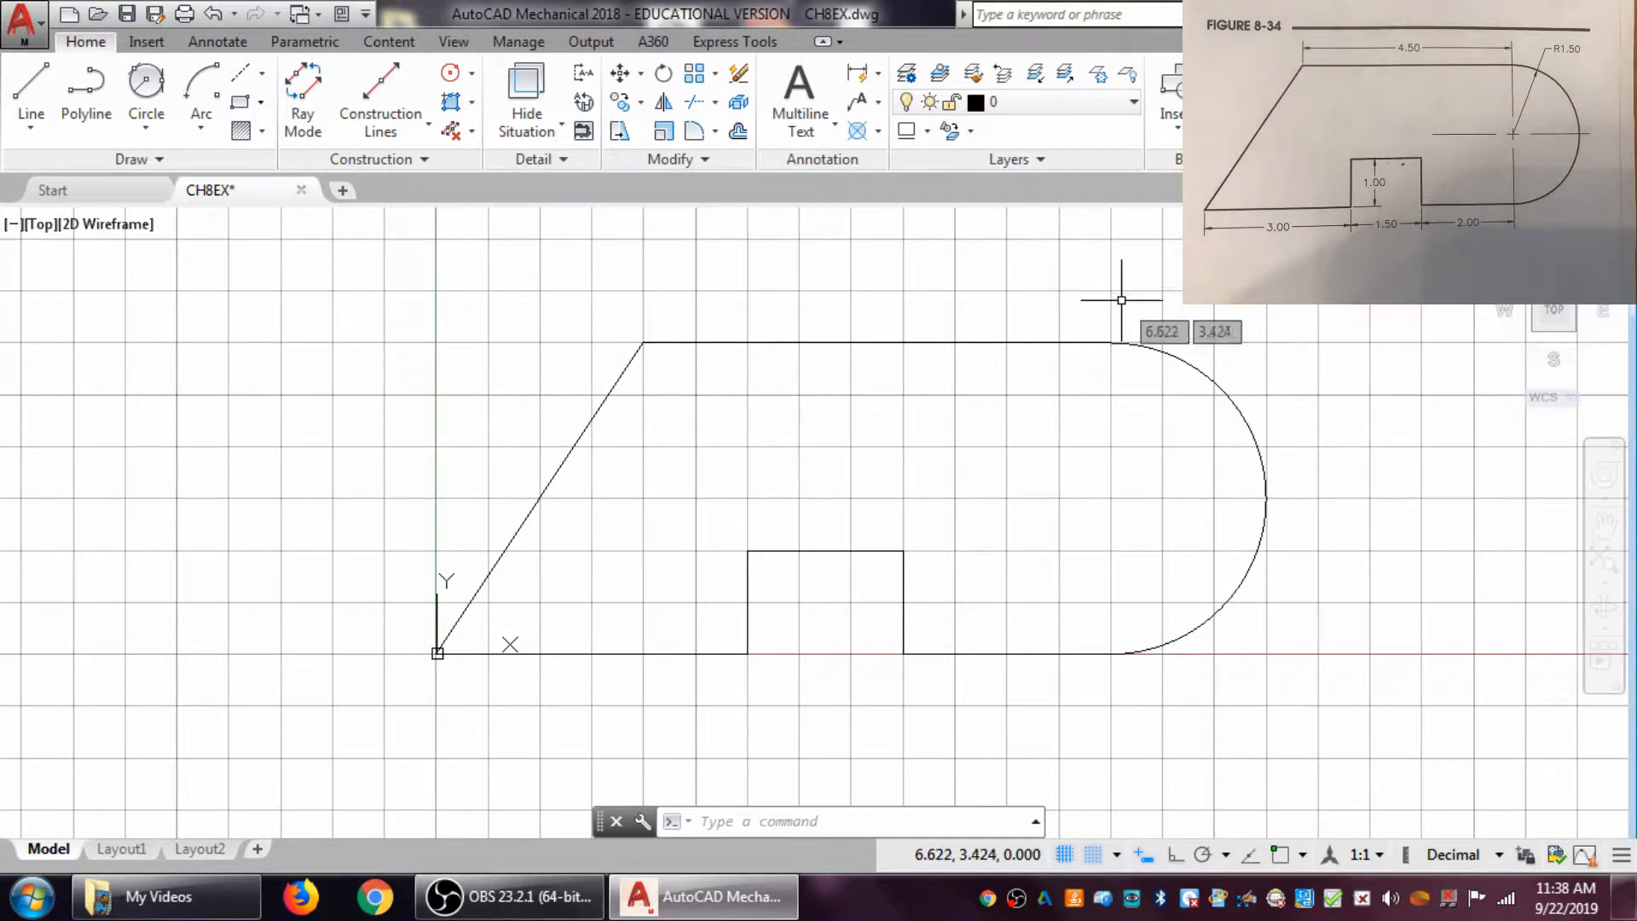
- Turn off the grid display
middle_click_drag(839, 260, 746, 254)
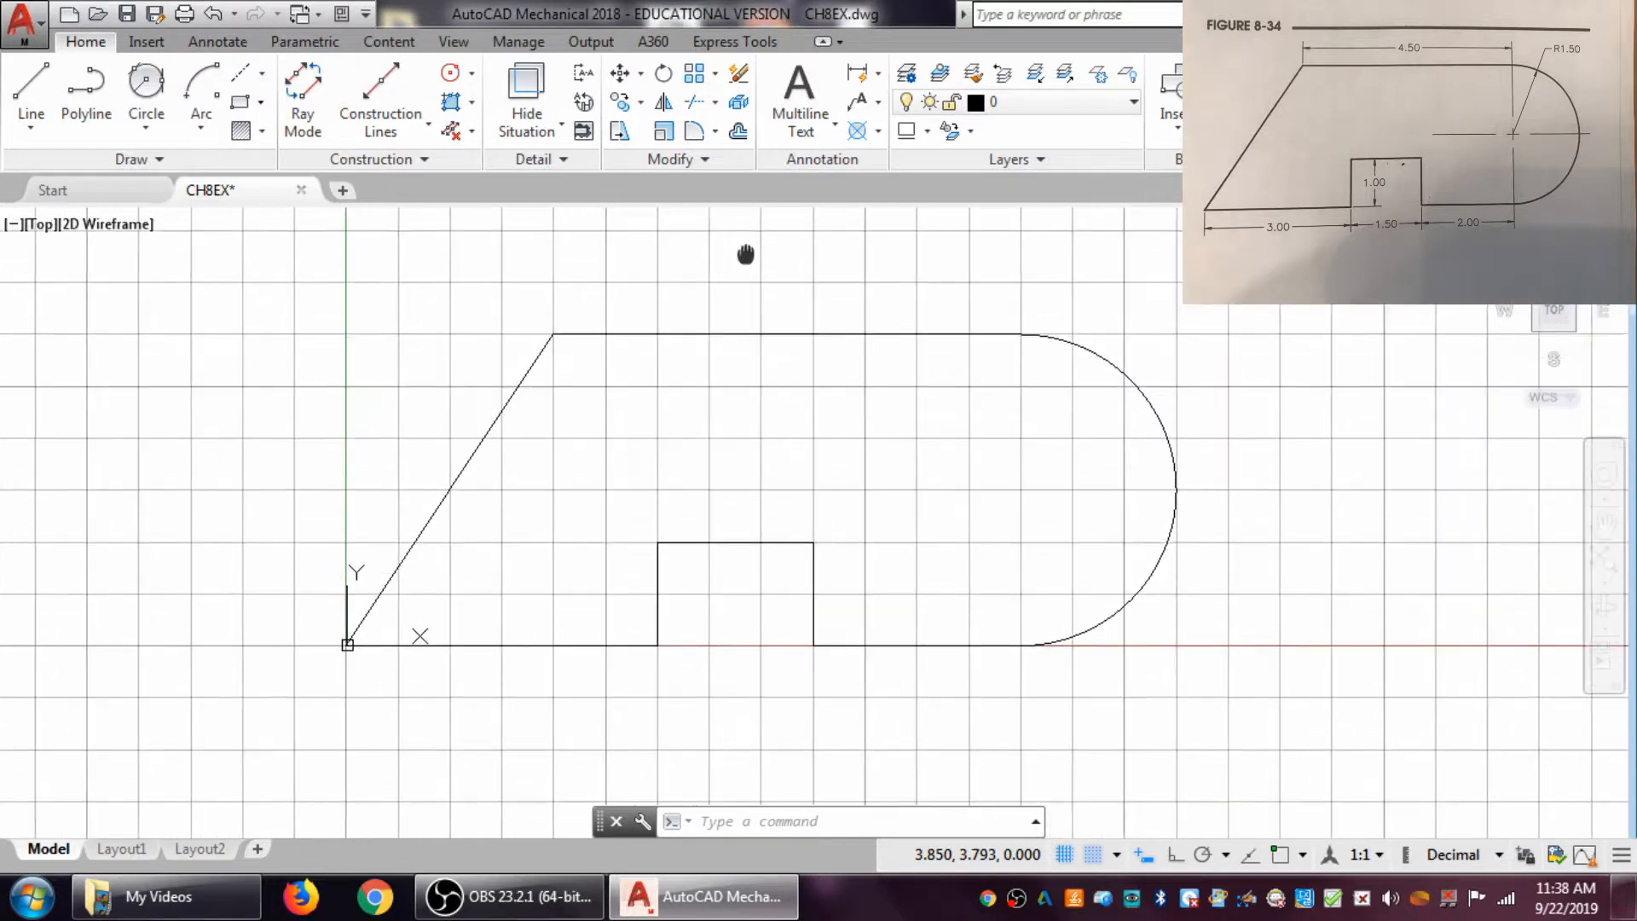
scroll(731, 266, "up", 2)
scroll(731, 266, "down", 4)
scroll(741, 260, "up", 2)
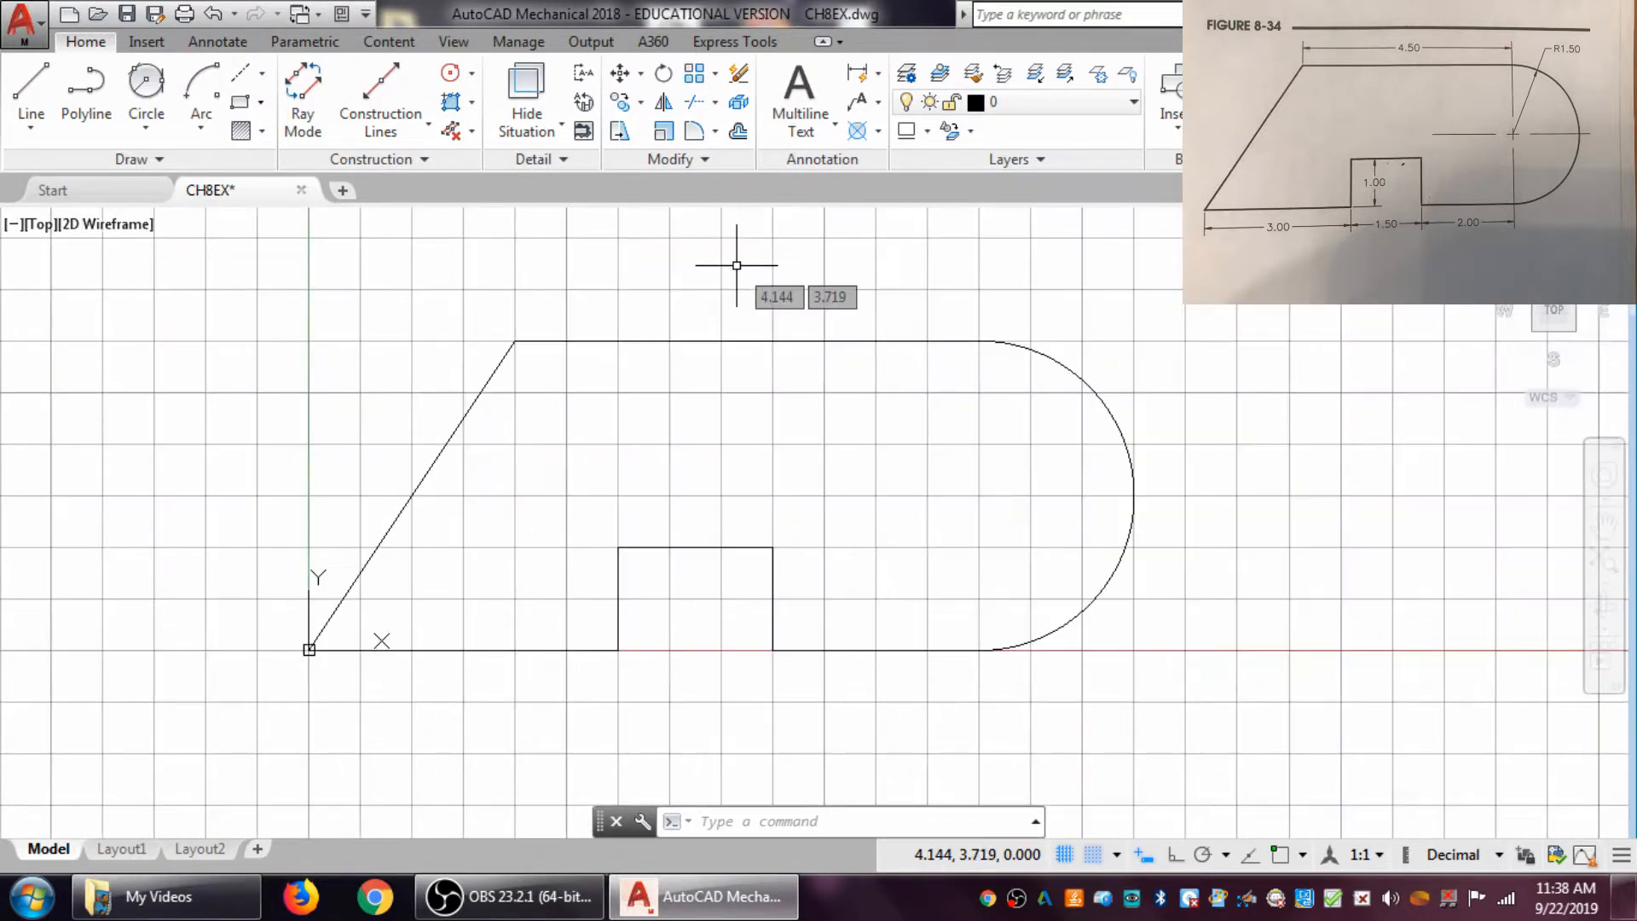
left_click(1064, 854)
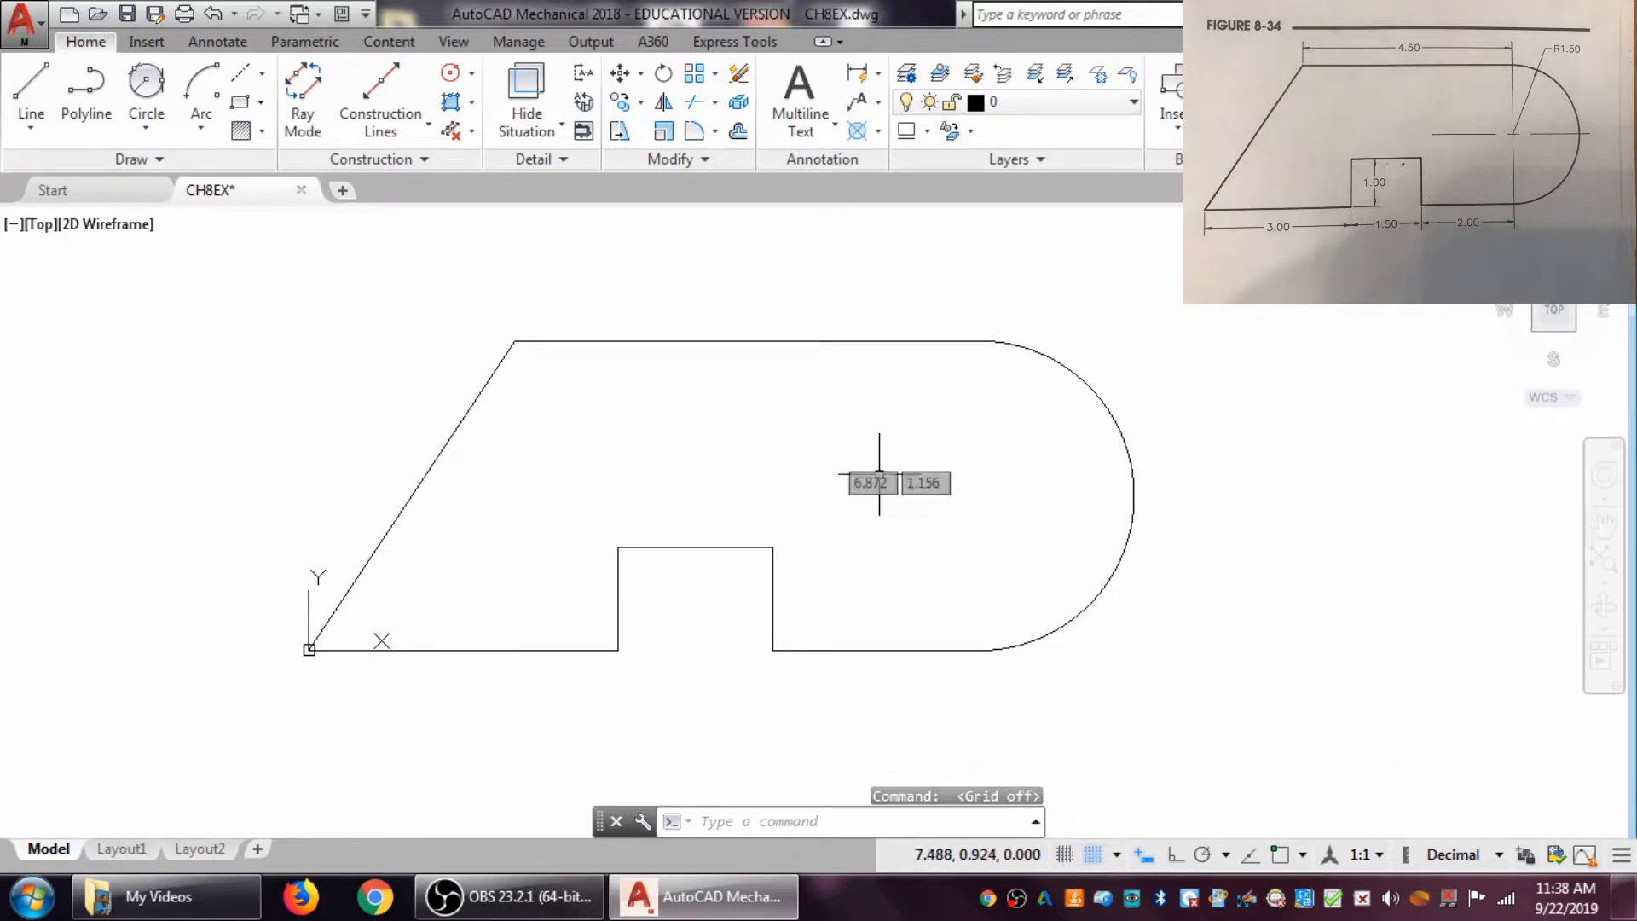
- Select the outline's lines and end arc one after another to check whether they are separate objects, and clear the selection
left_click(836, 341)
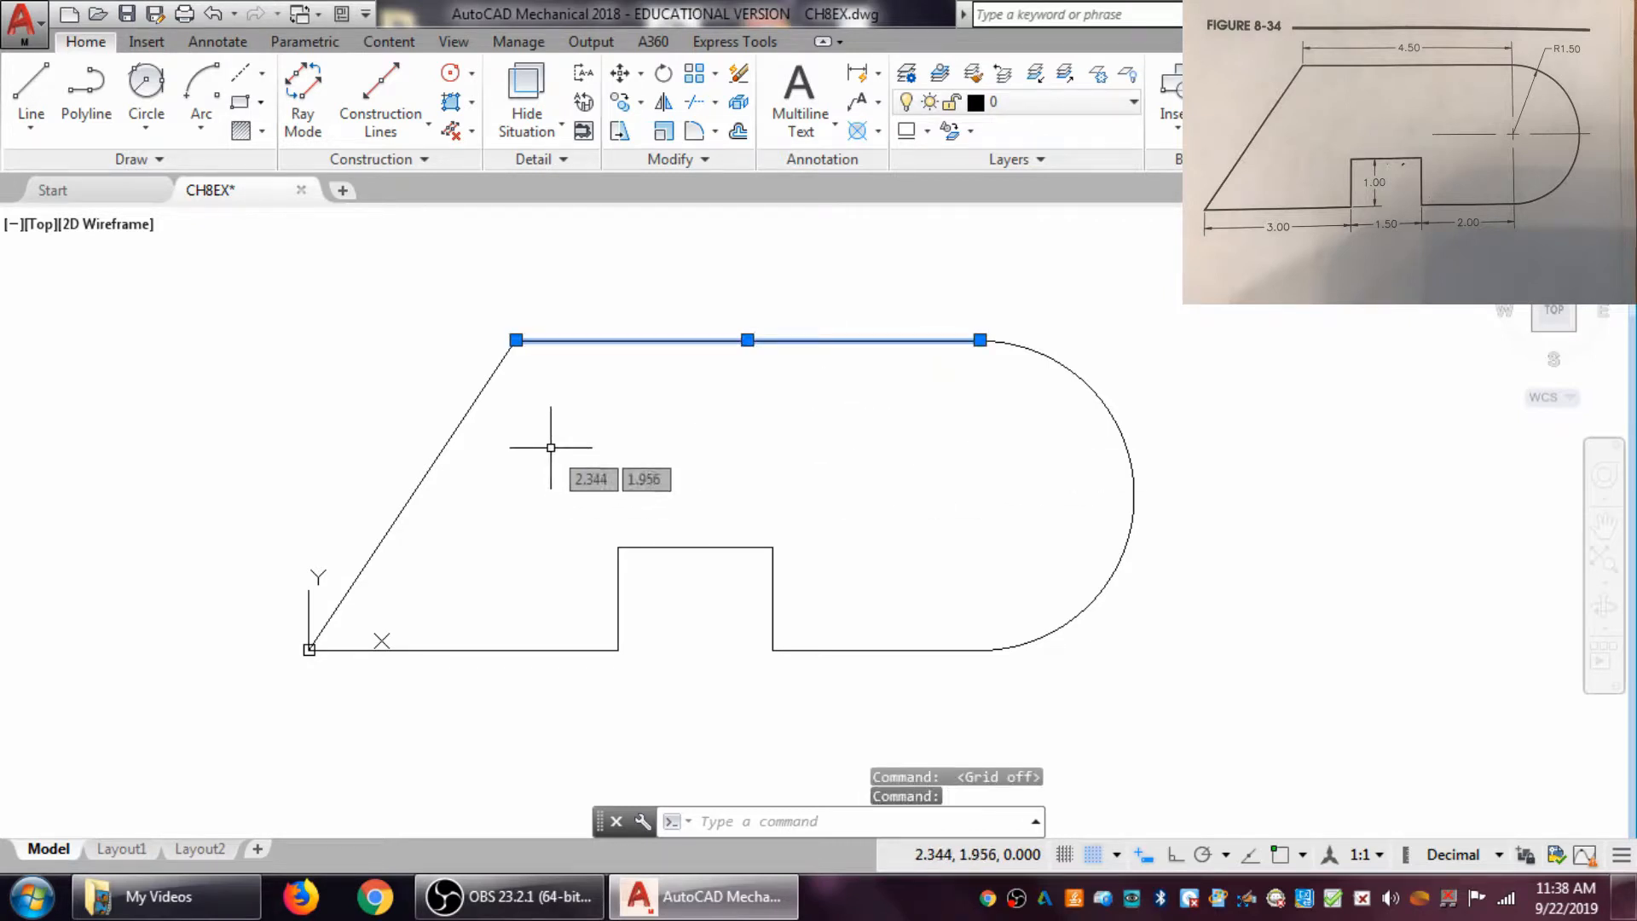
key("Escape")
left_click(486, 383)
key("Escape")
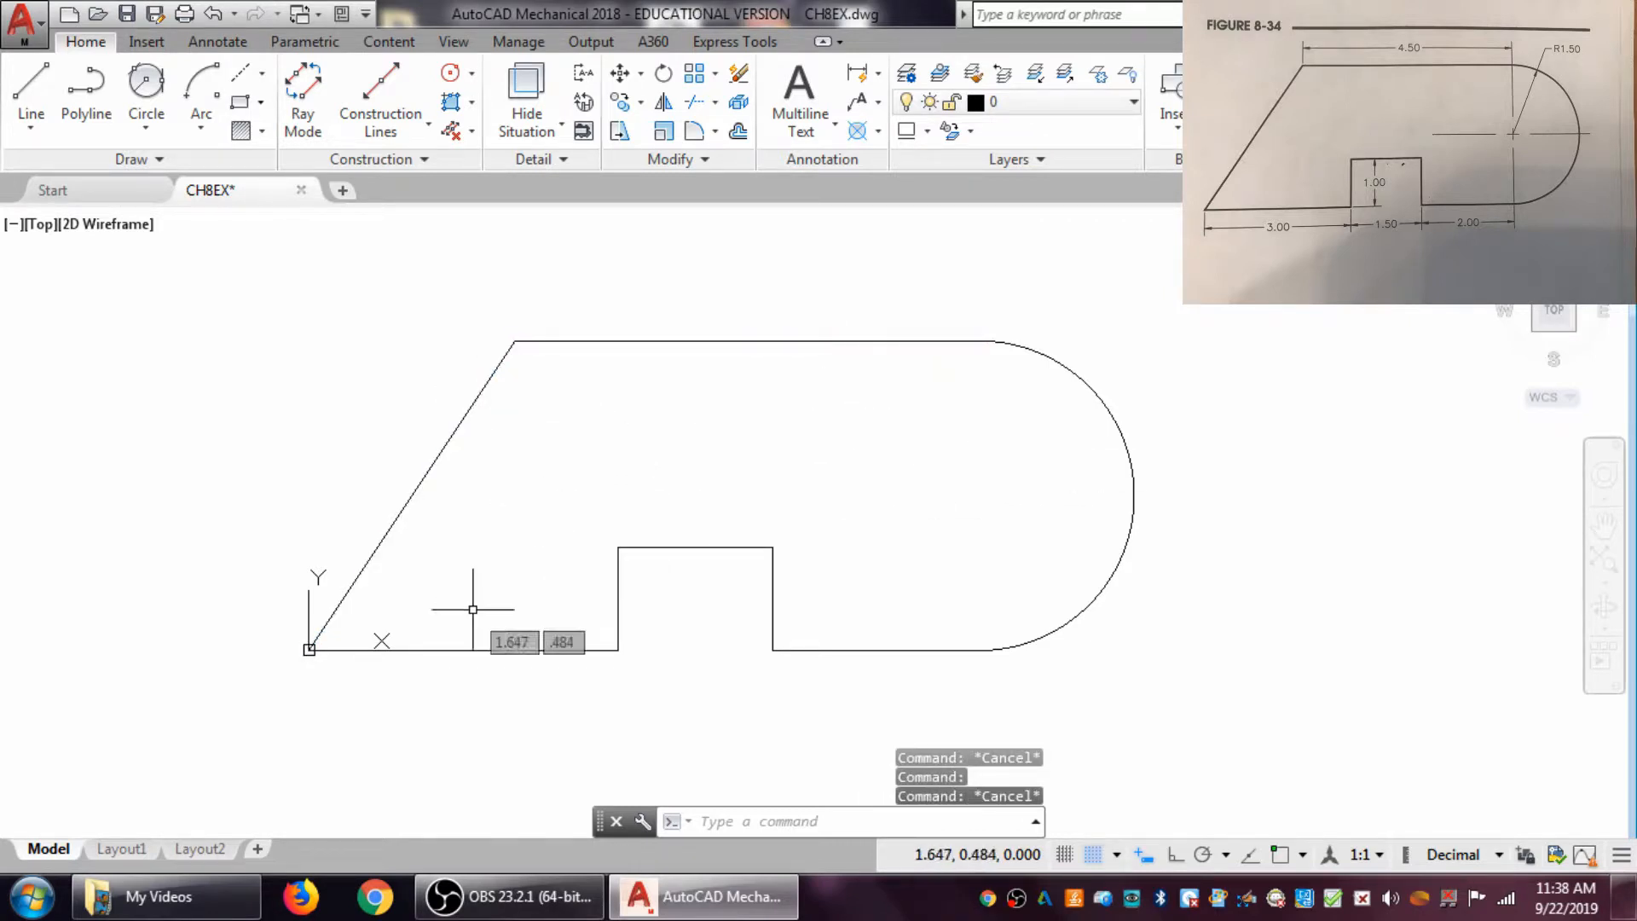
left_click(494, 650)
key("Escape")
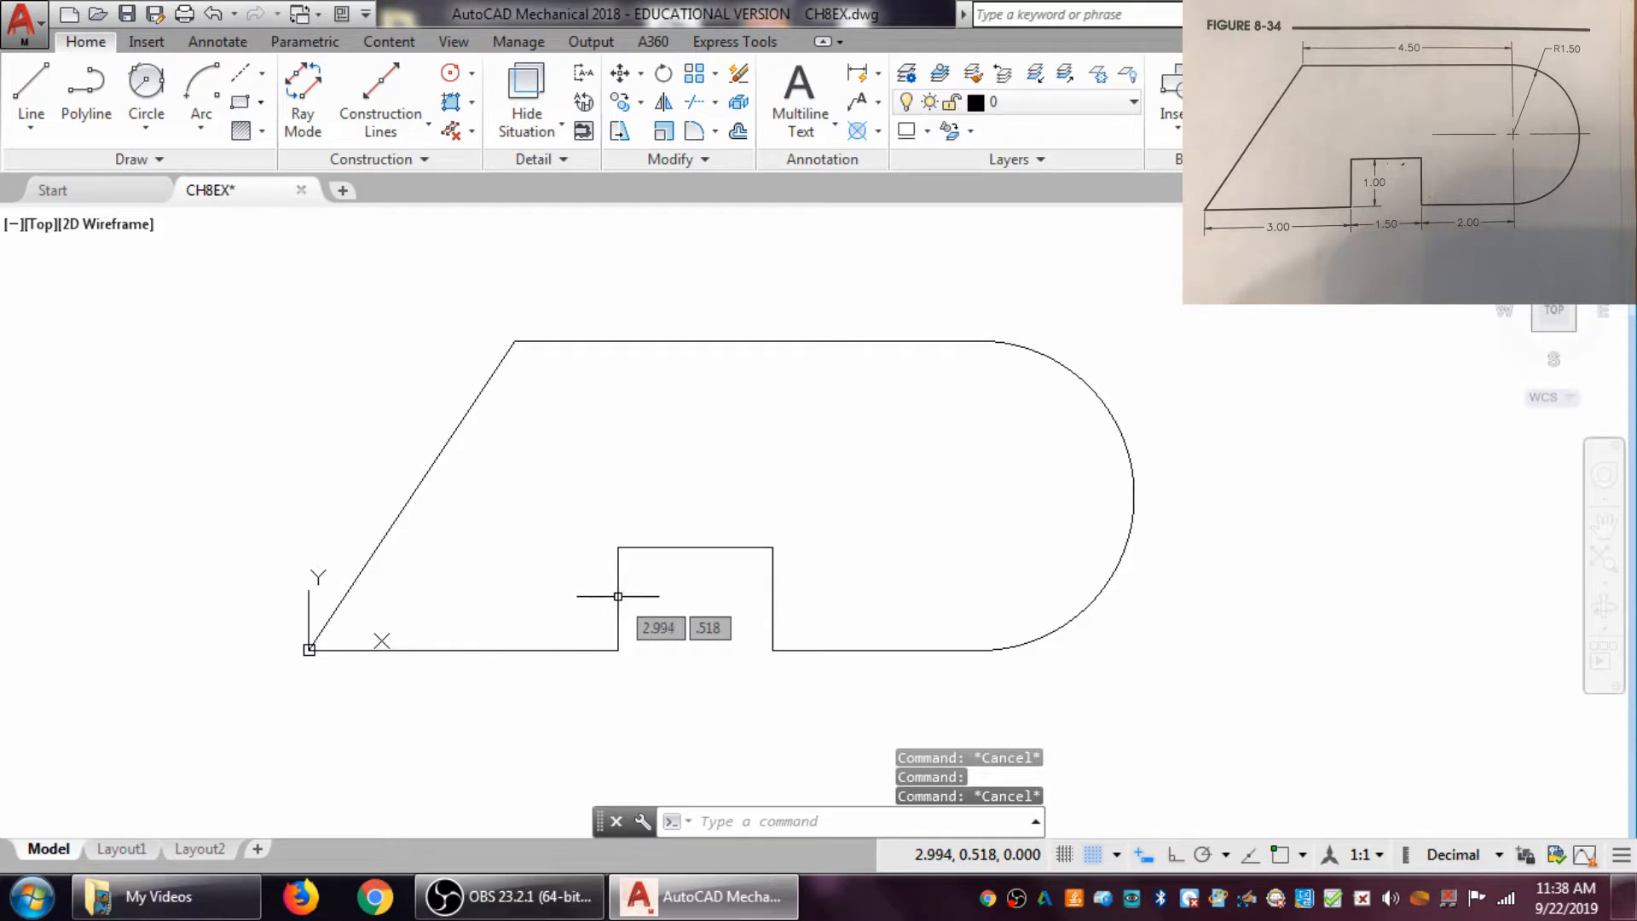
left_click(618, 596)
key("Escape")
left_click(662, 547)
key("Escape")
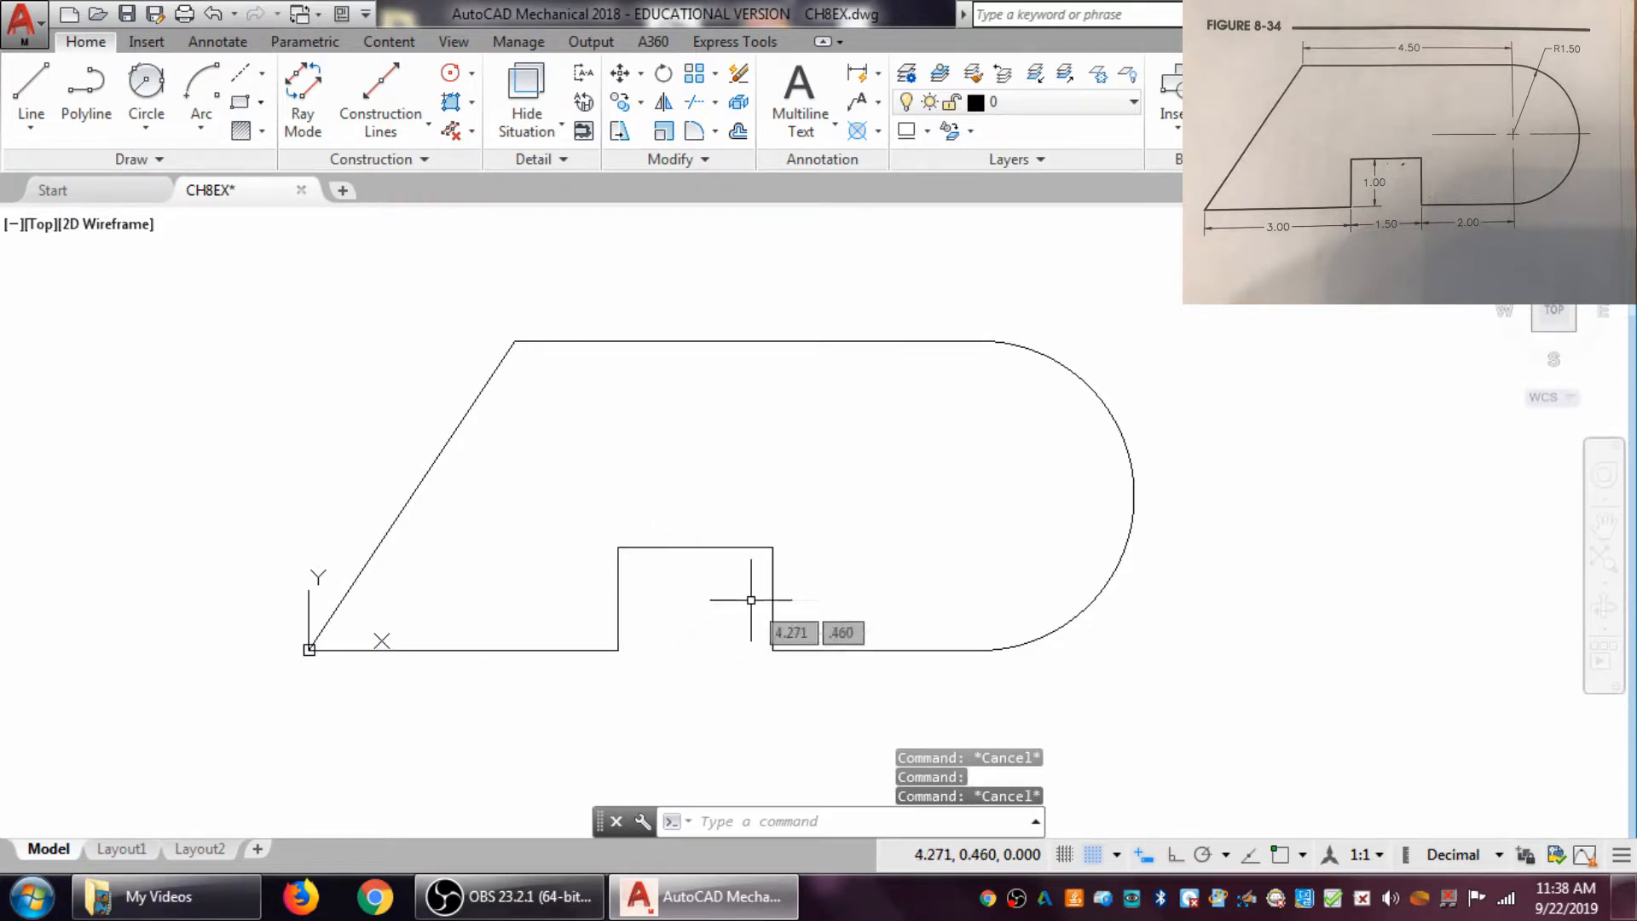
left_click(772, 602)
key("Escape")
left_click(853, 651)
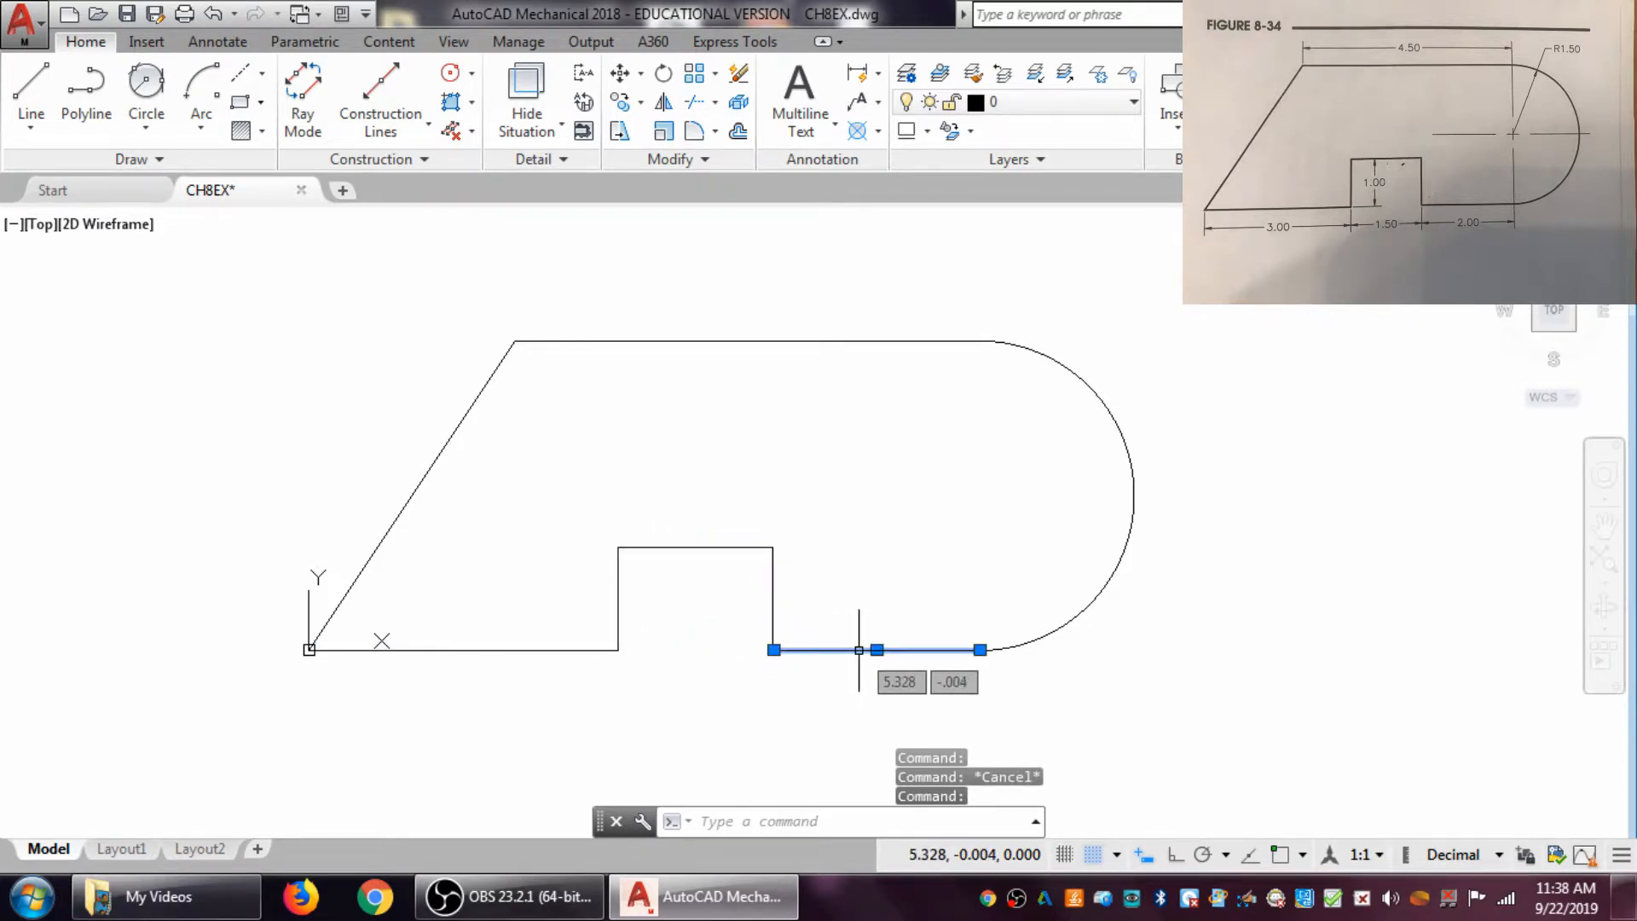
key("Escape")
left_click(1127, 529)
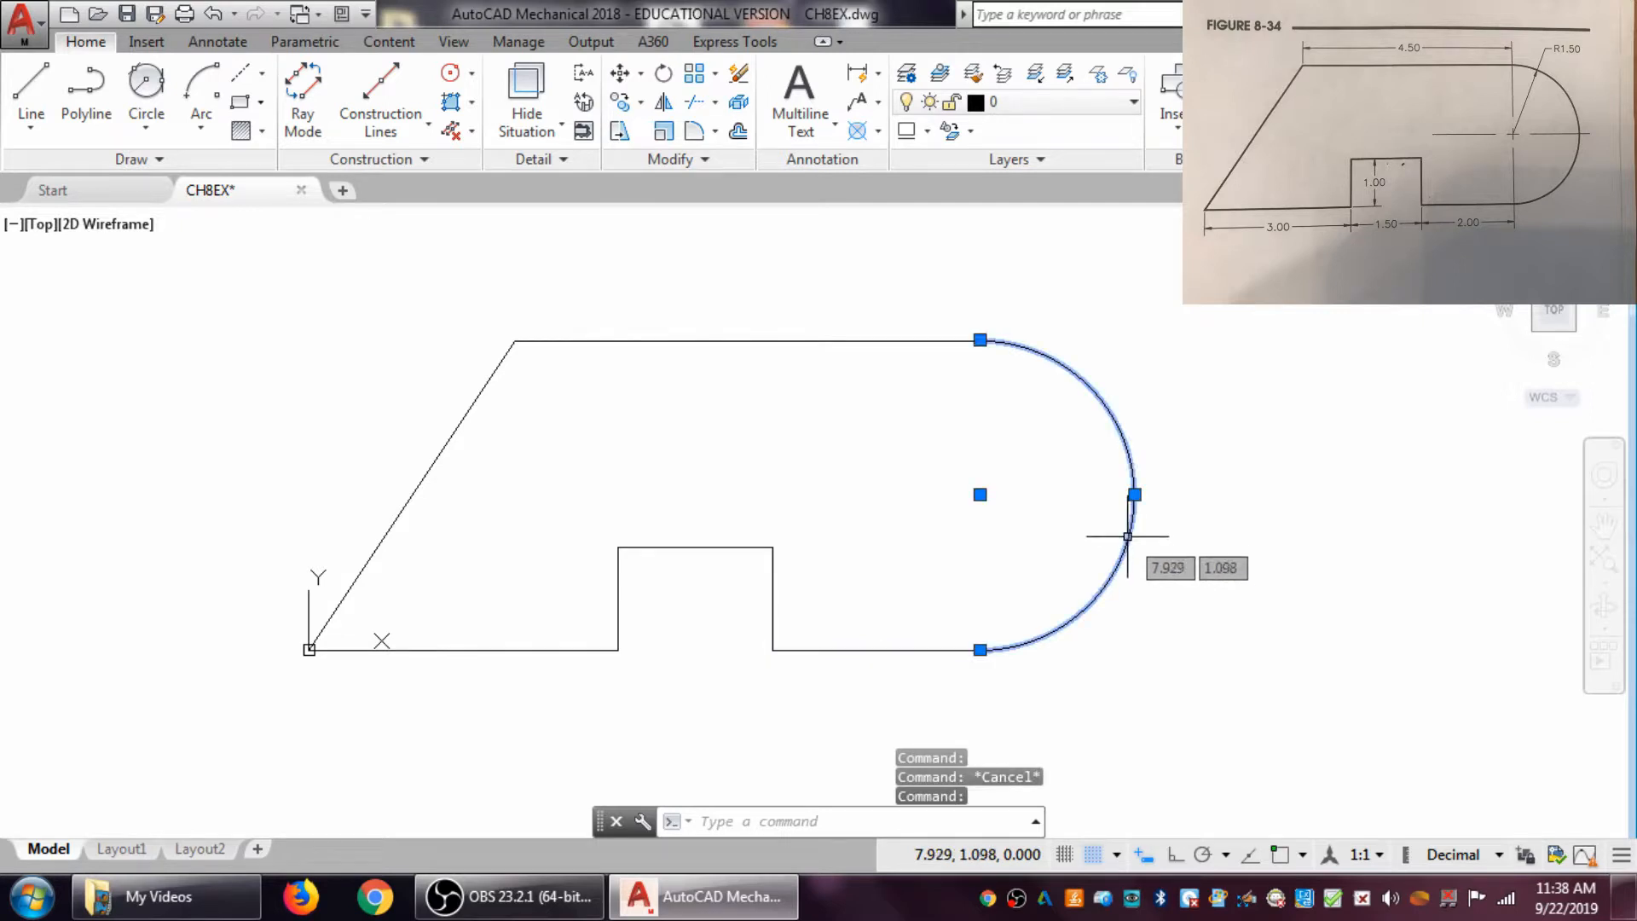
left_click(752, 339)
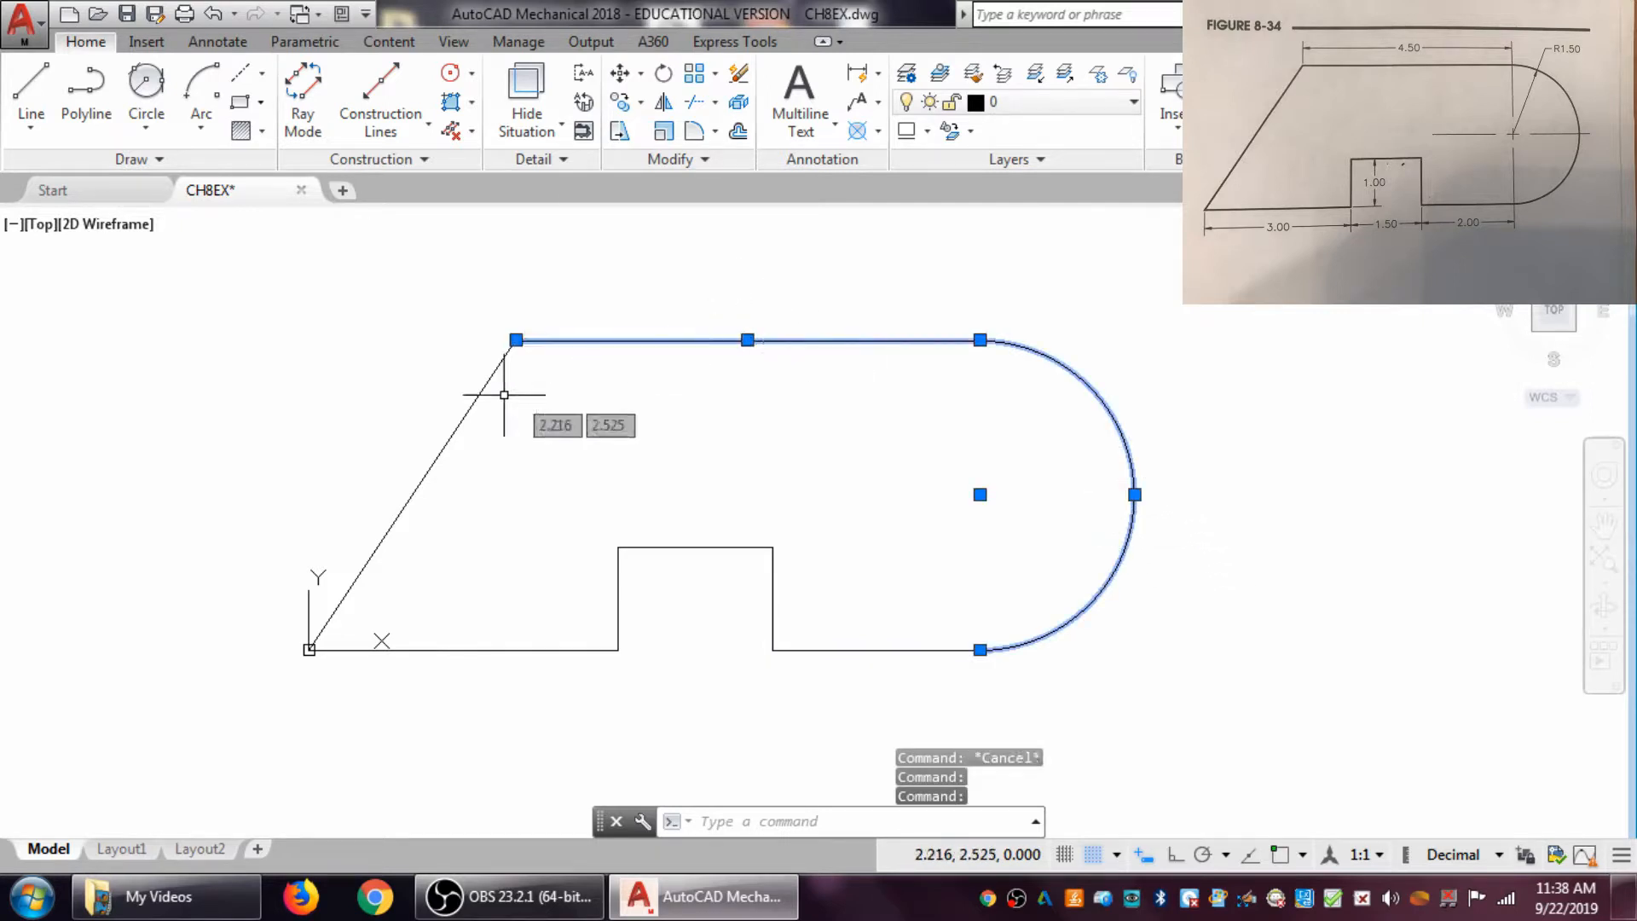
left_click(469, 421)
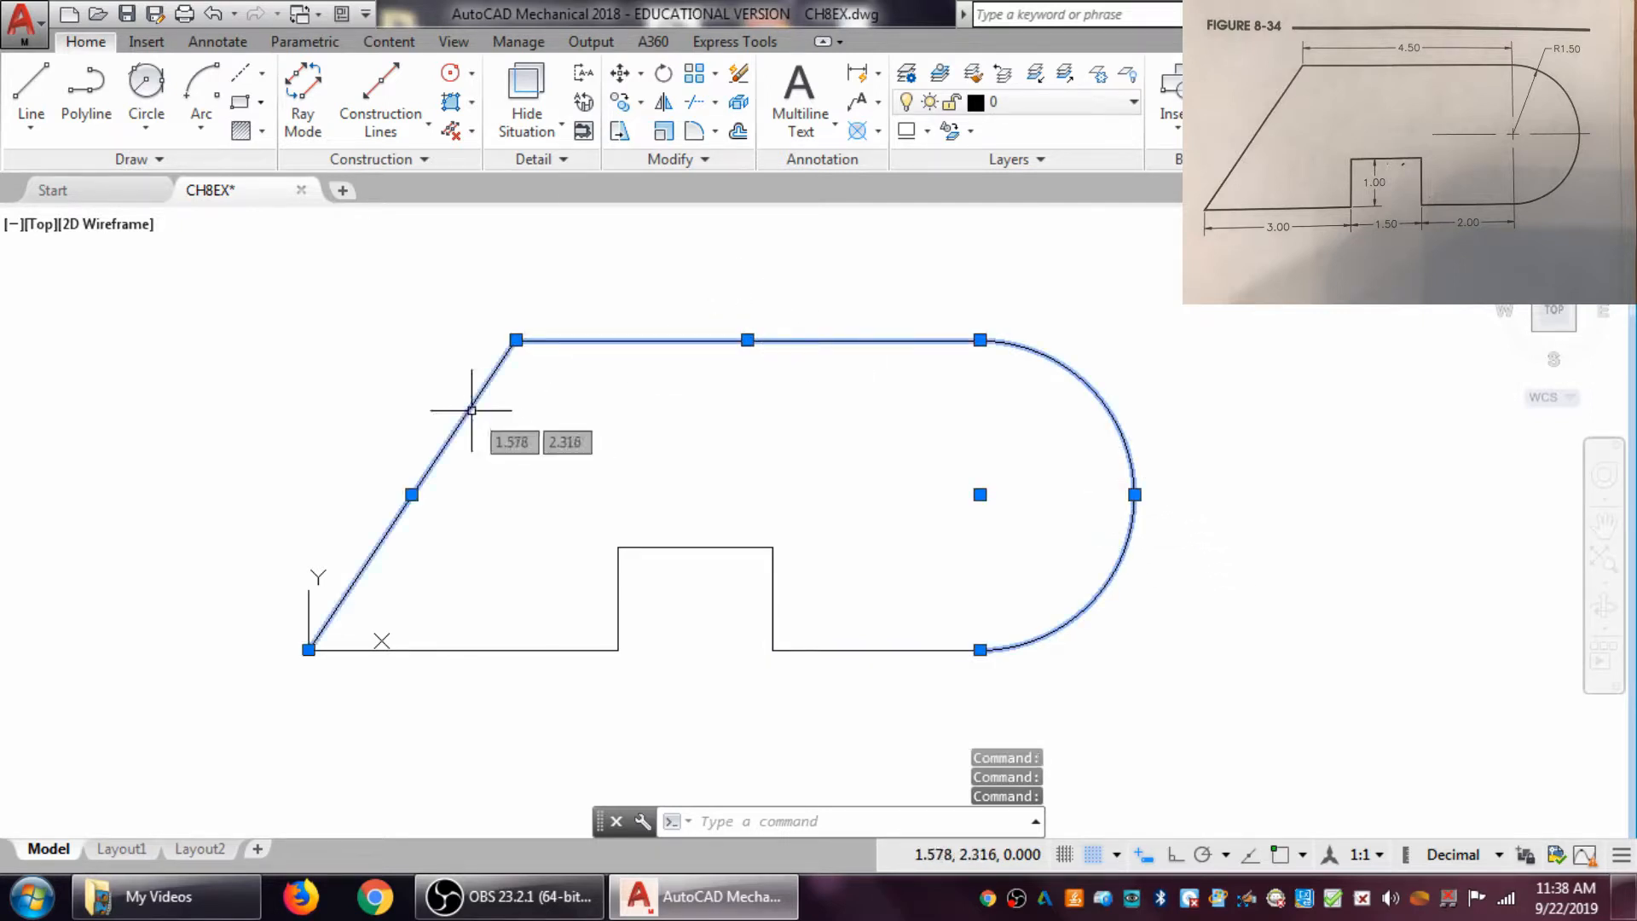
left_click(517, 649)
left_click(615, 588)
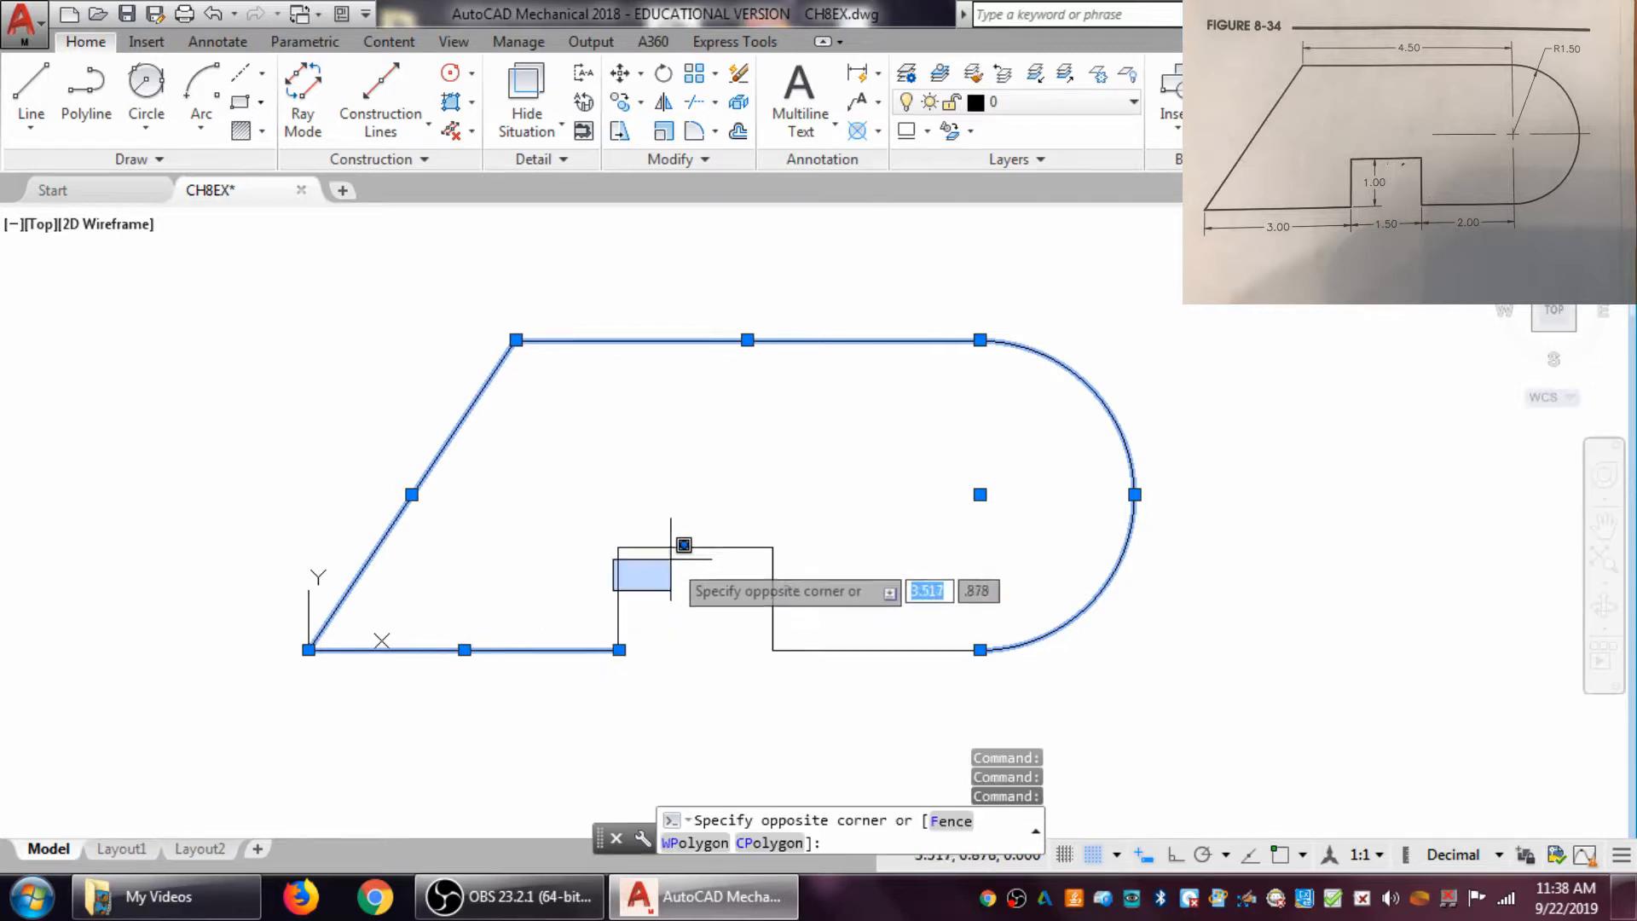
left_click(617, 586)
left_click(680, 539)
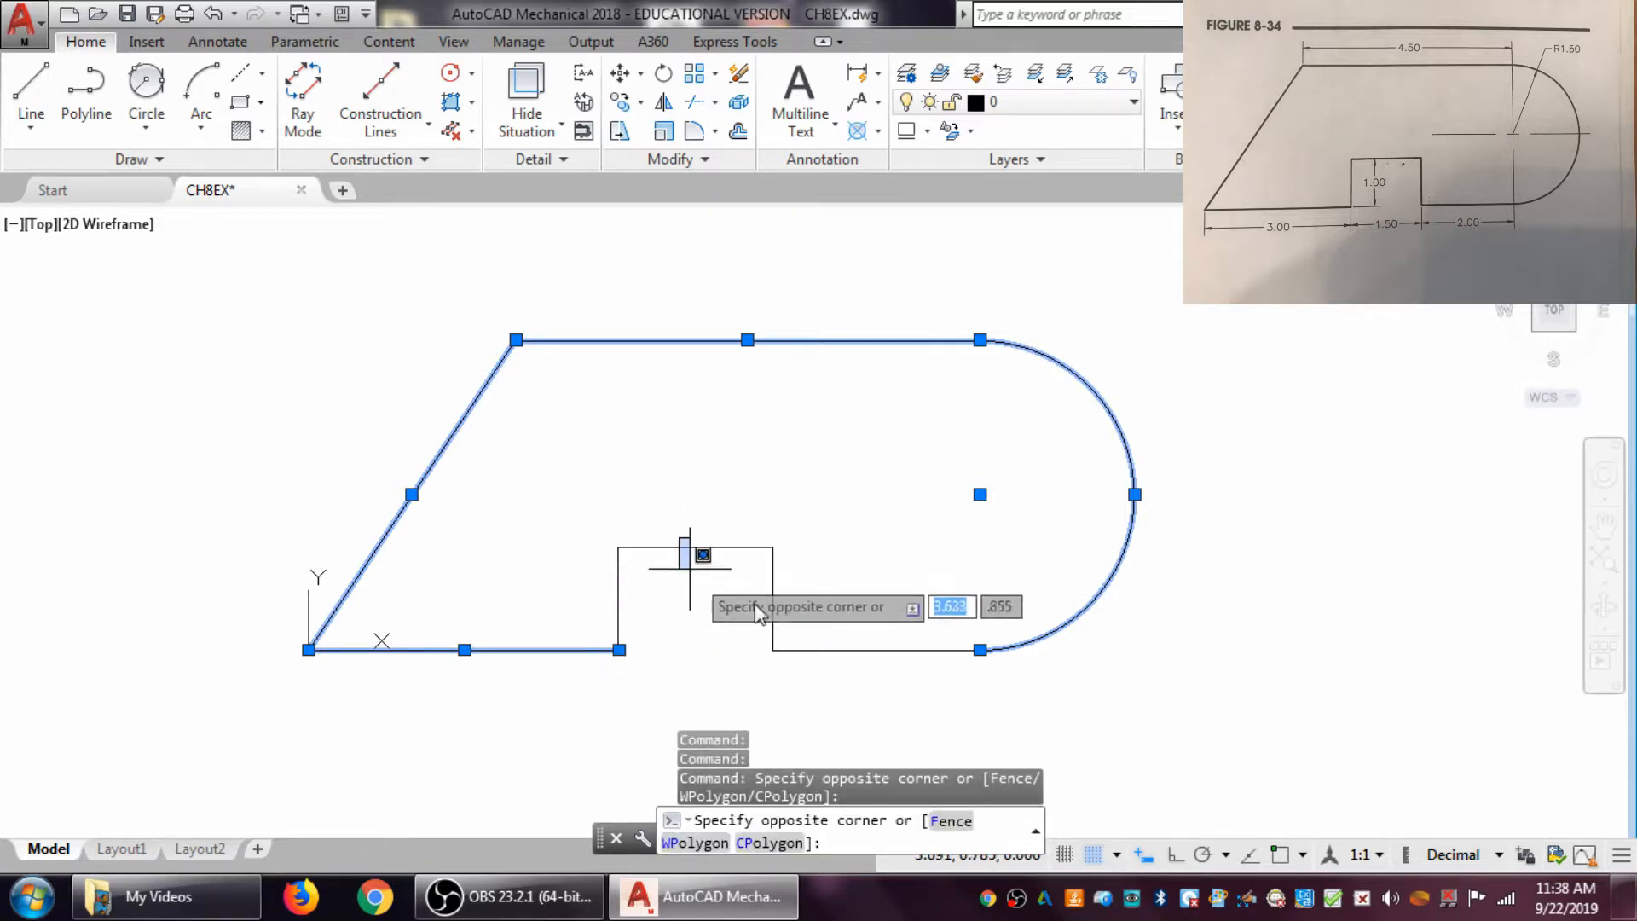
key("Escape")
key("Escape")
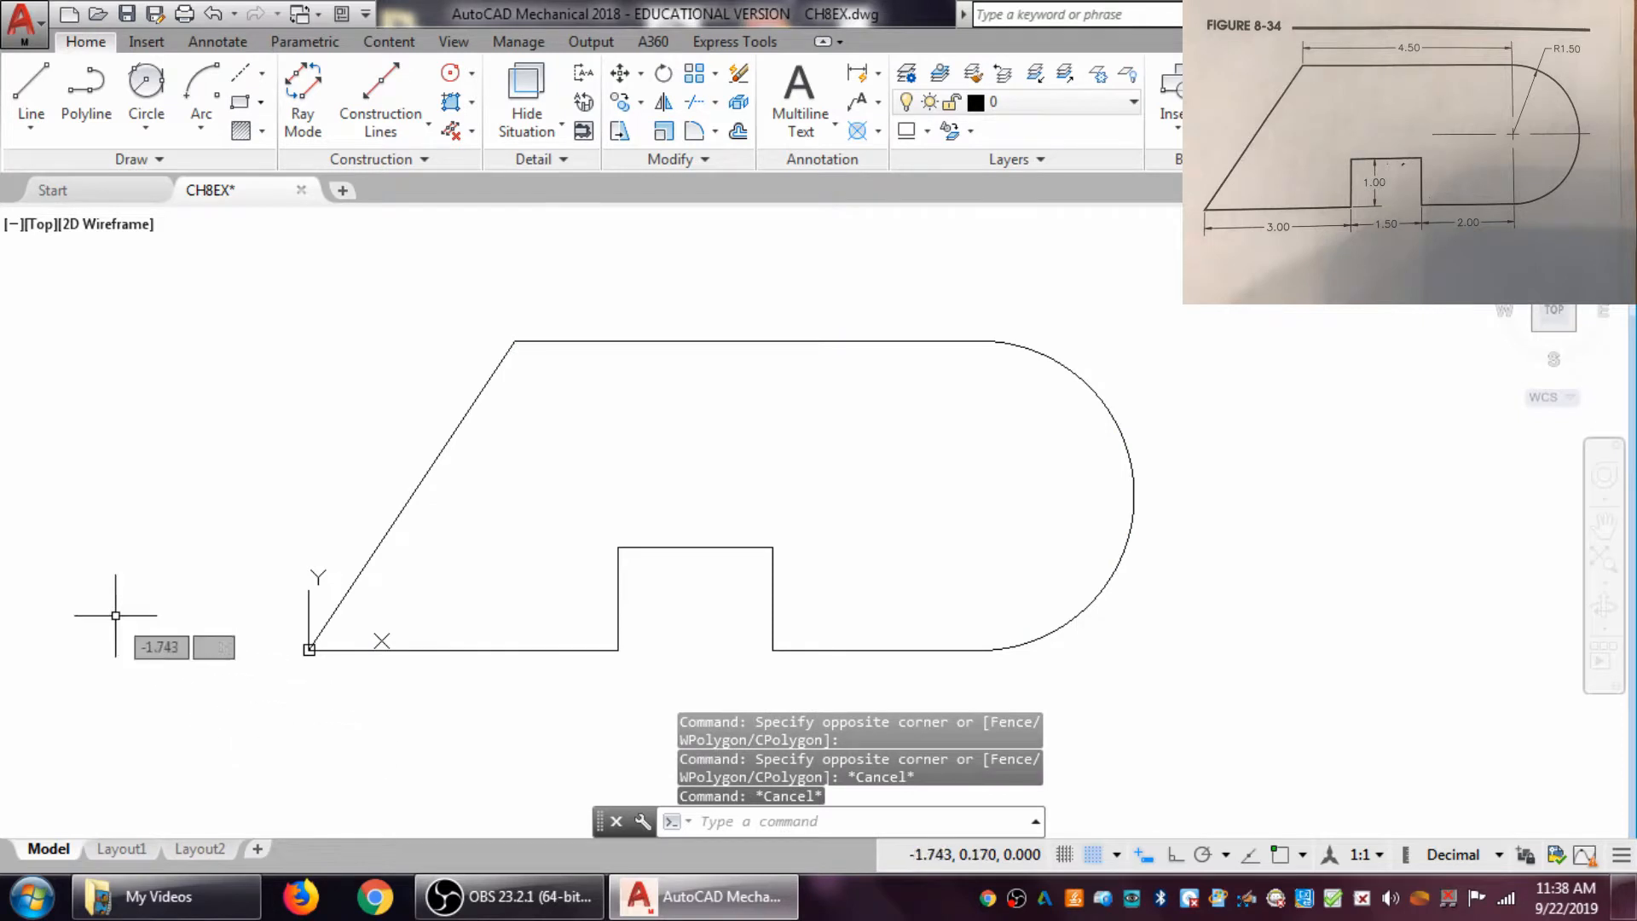
- Erase the complete outline made of separate lines and the end arc
left_click(166, 282)
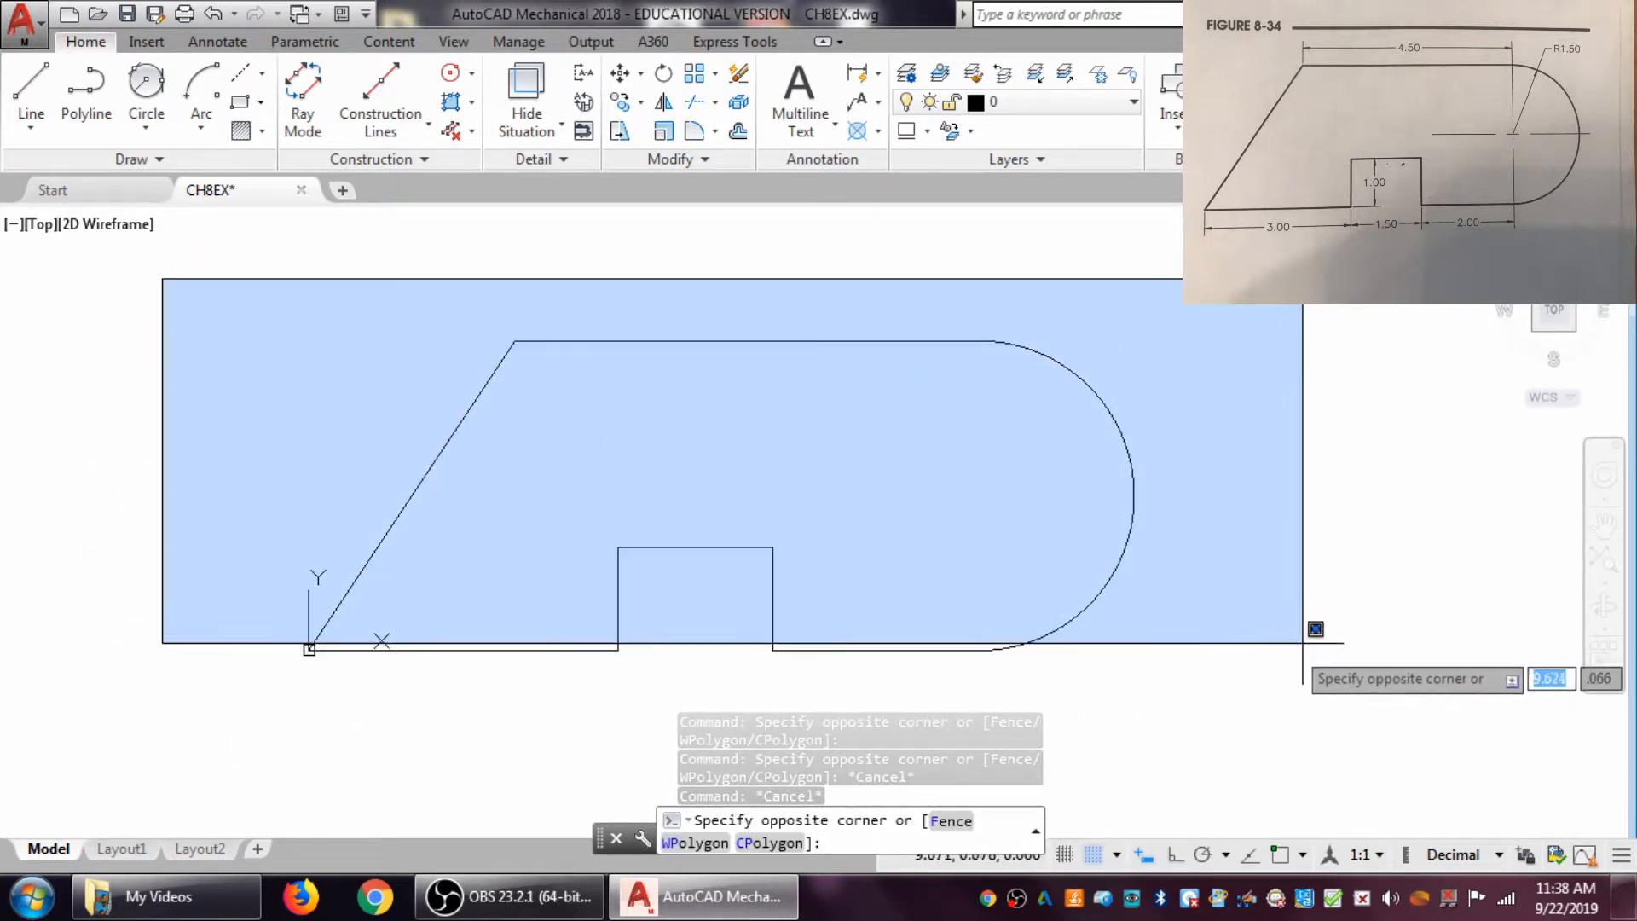
left_click(1234, 711)
key("Delete")
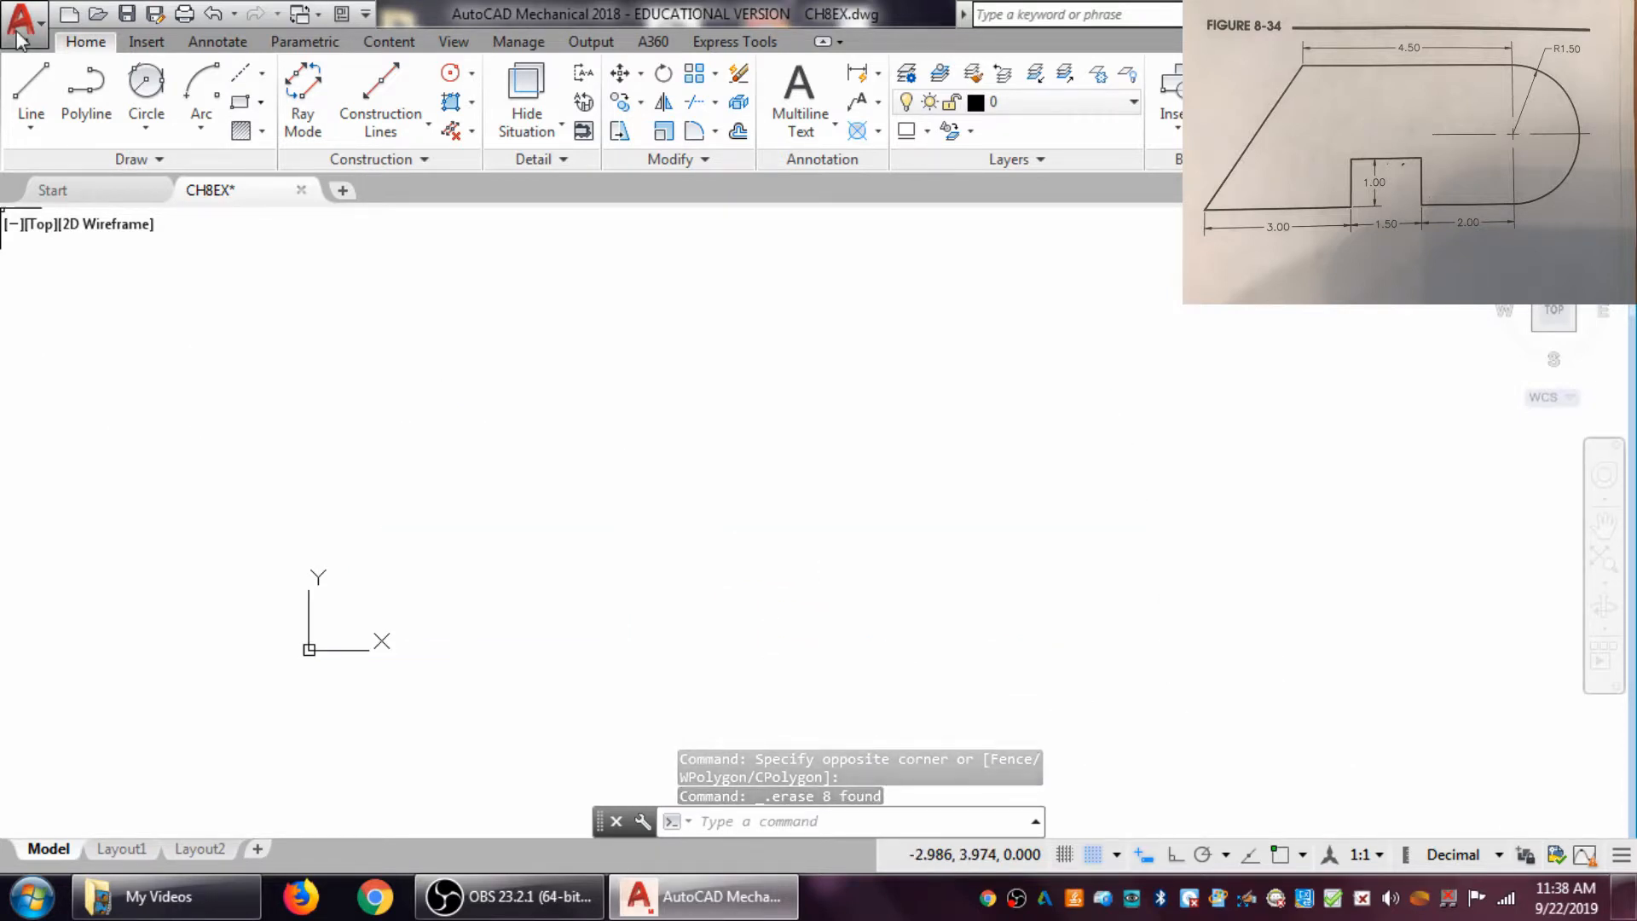
- With the grid shown, draw a polyline from the origin: 3 right, a notch 1 high and 1.5 wide, and 2 more right
left_click(82, 92)
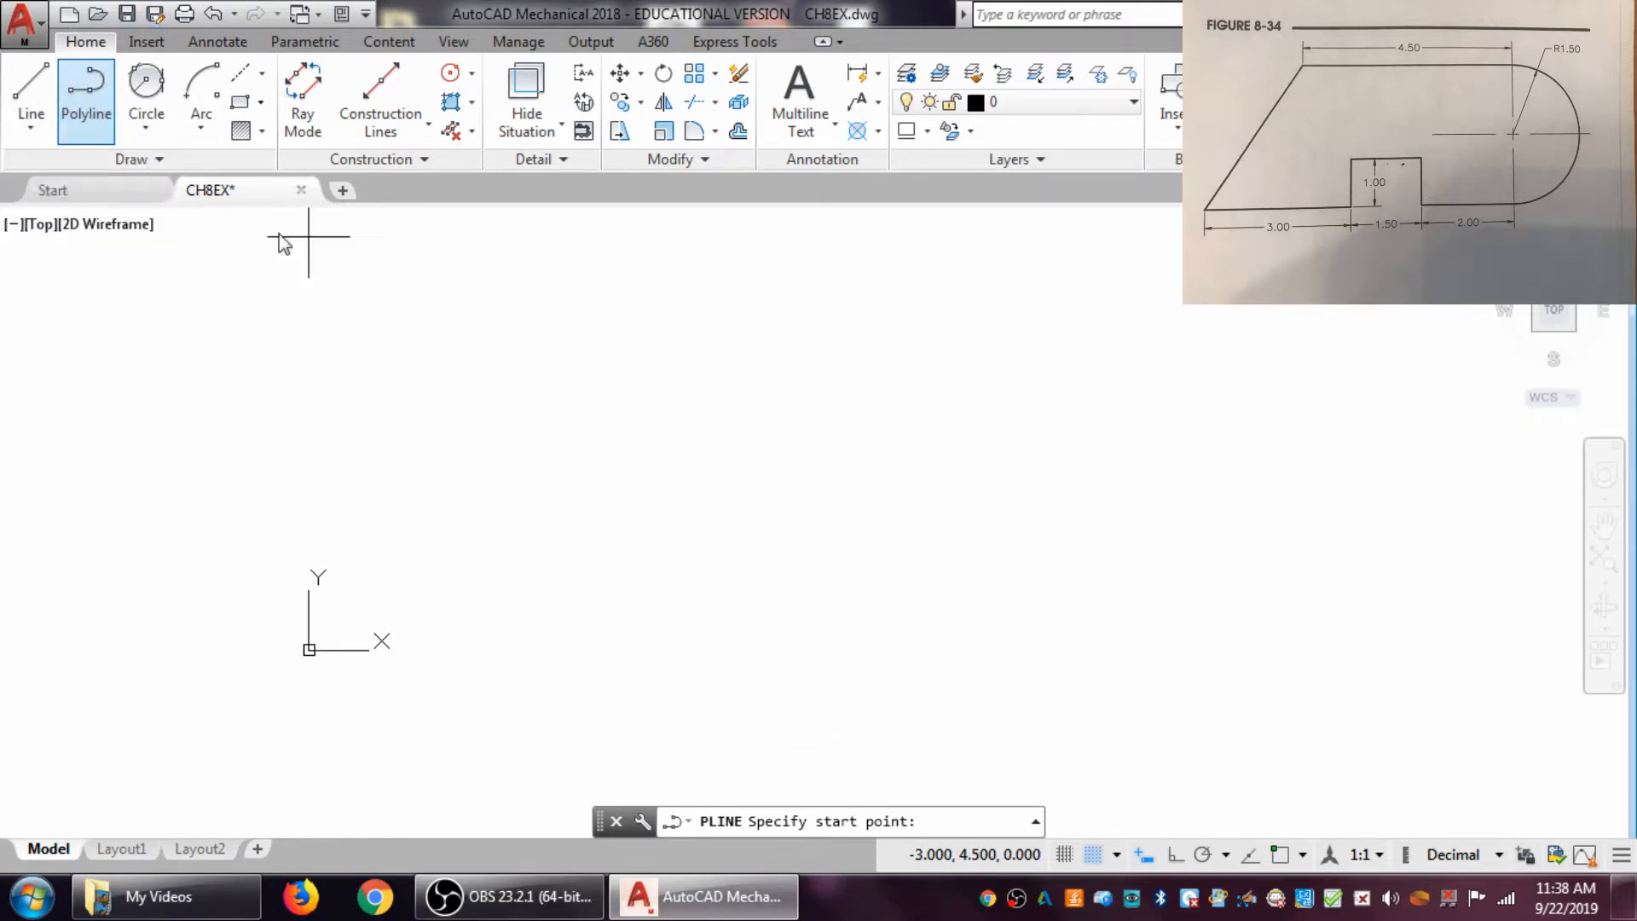
left_click(1066, 855)
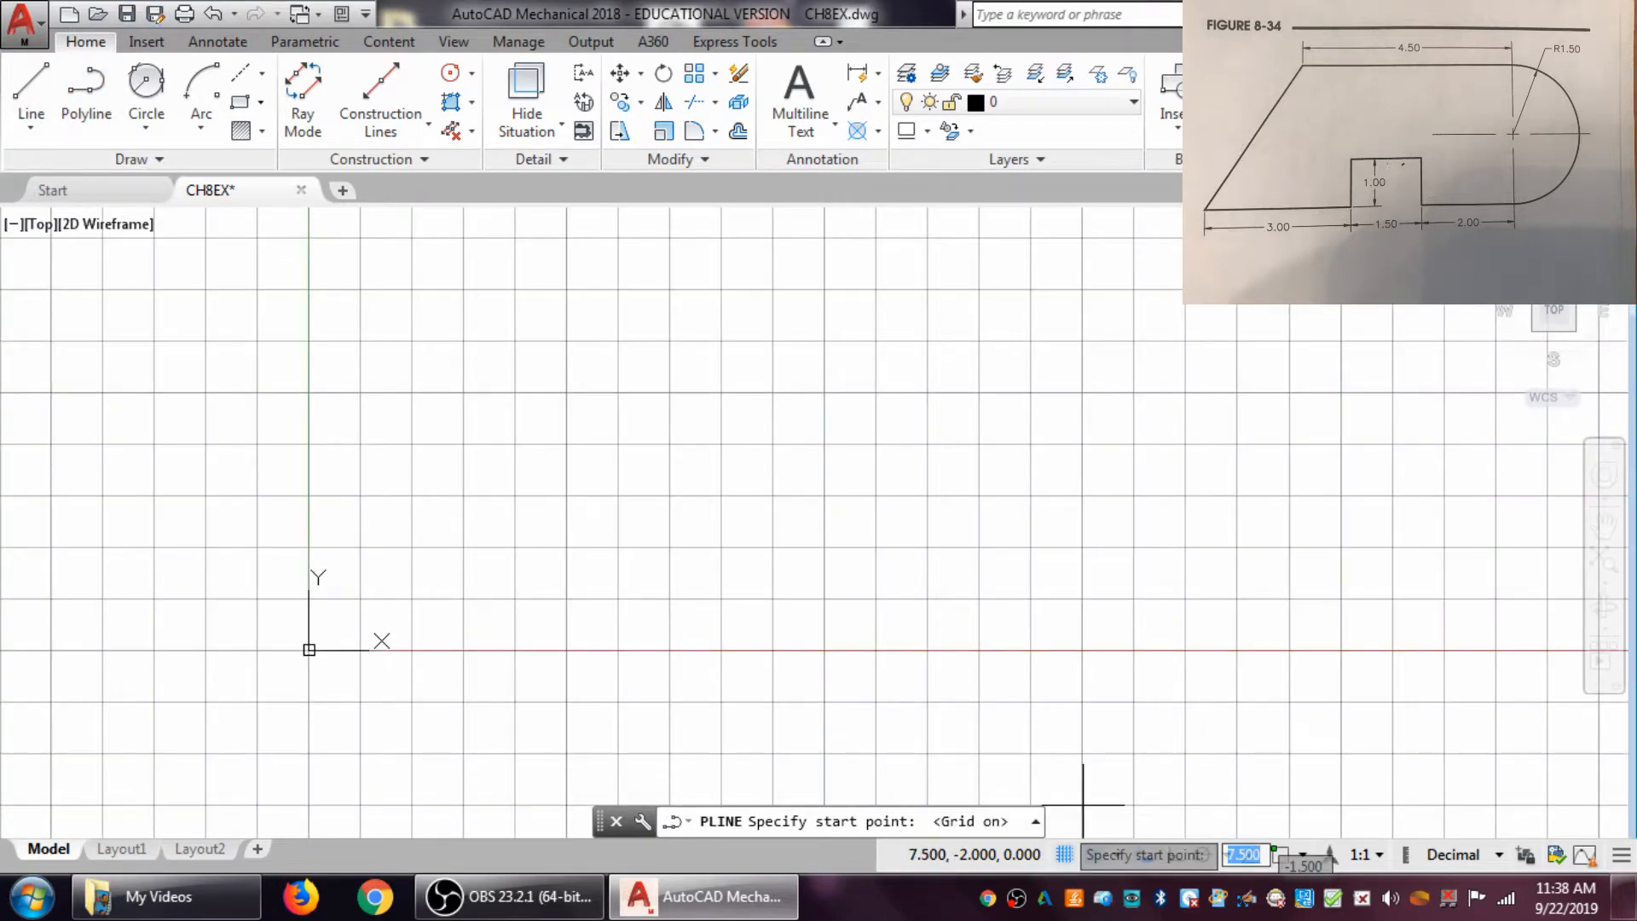
left_click(309, 650)
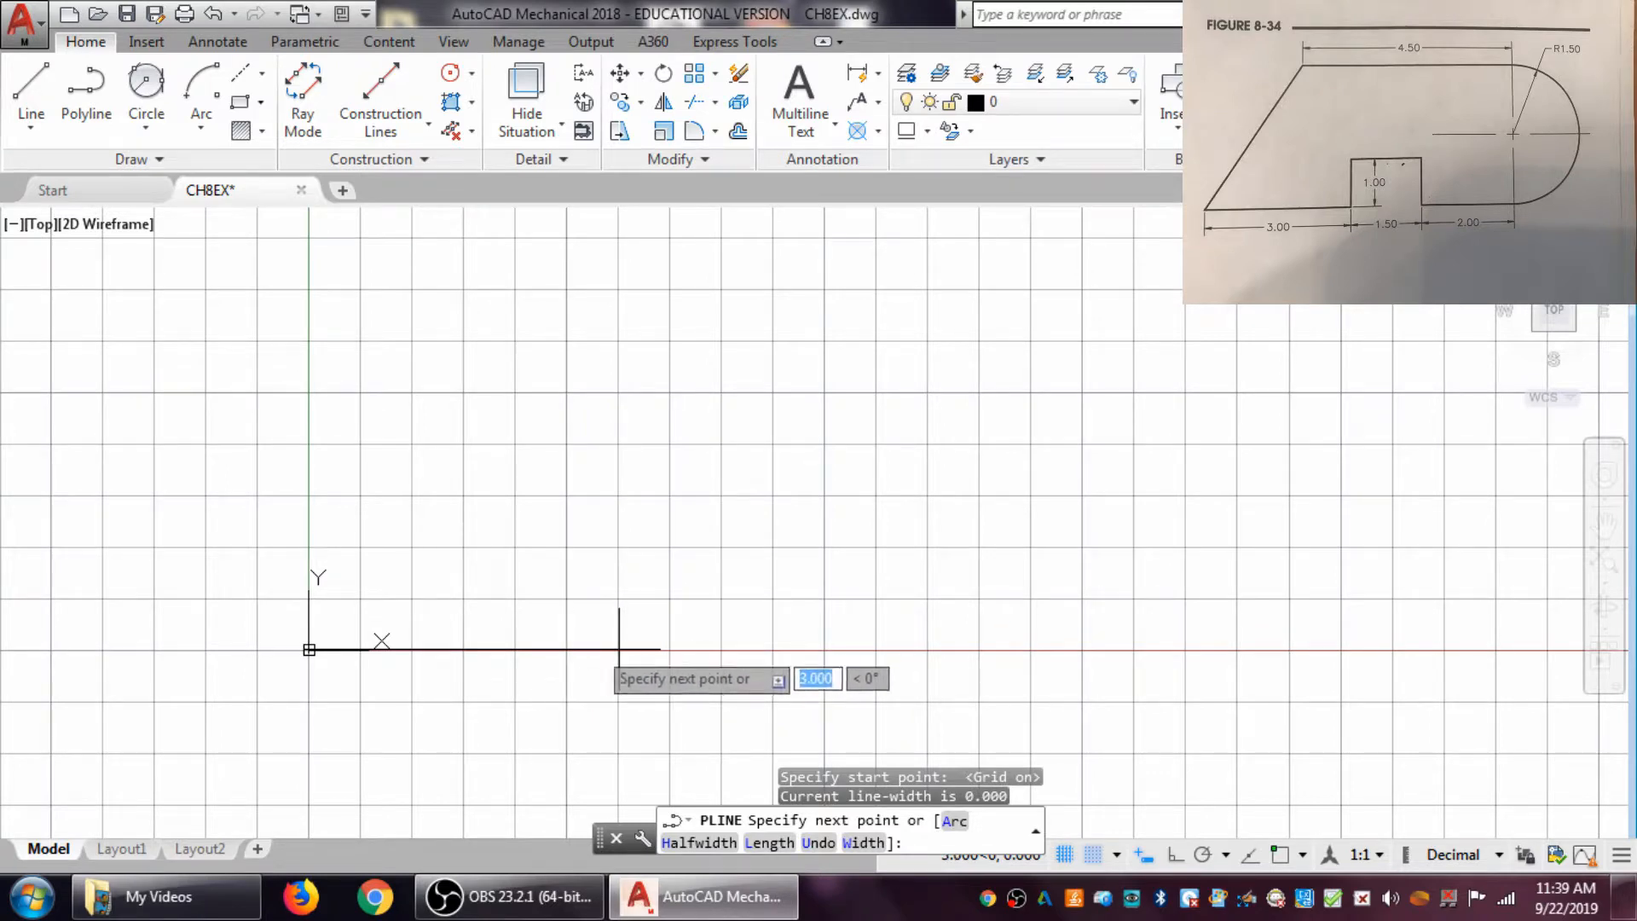
left_click(619, 545)
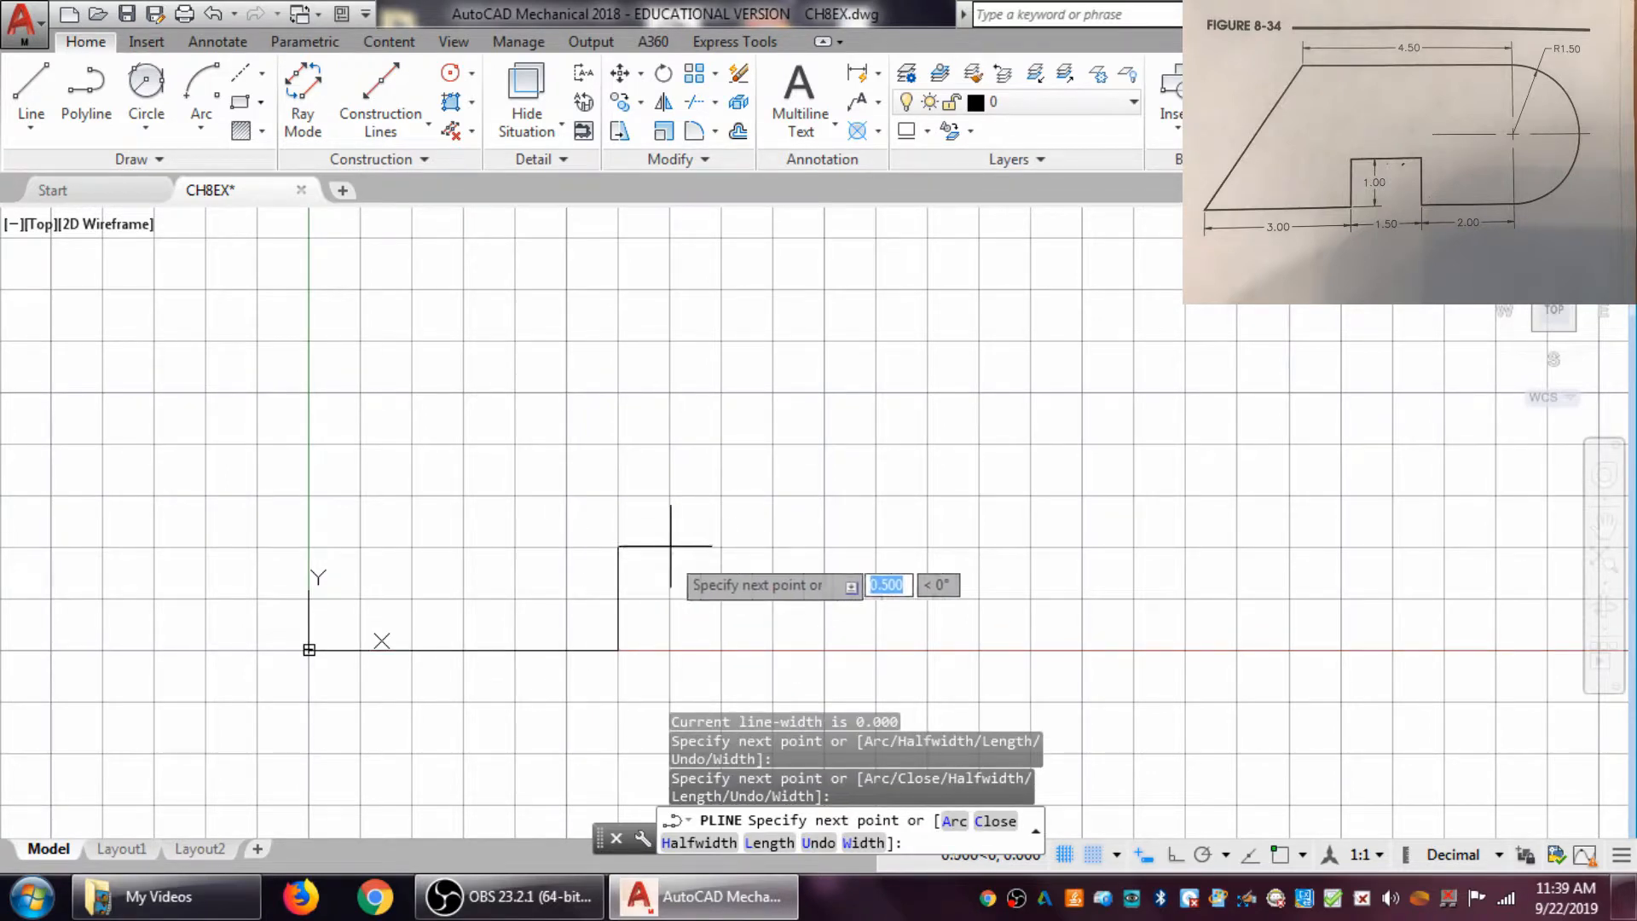
left_click(774, 546)
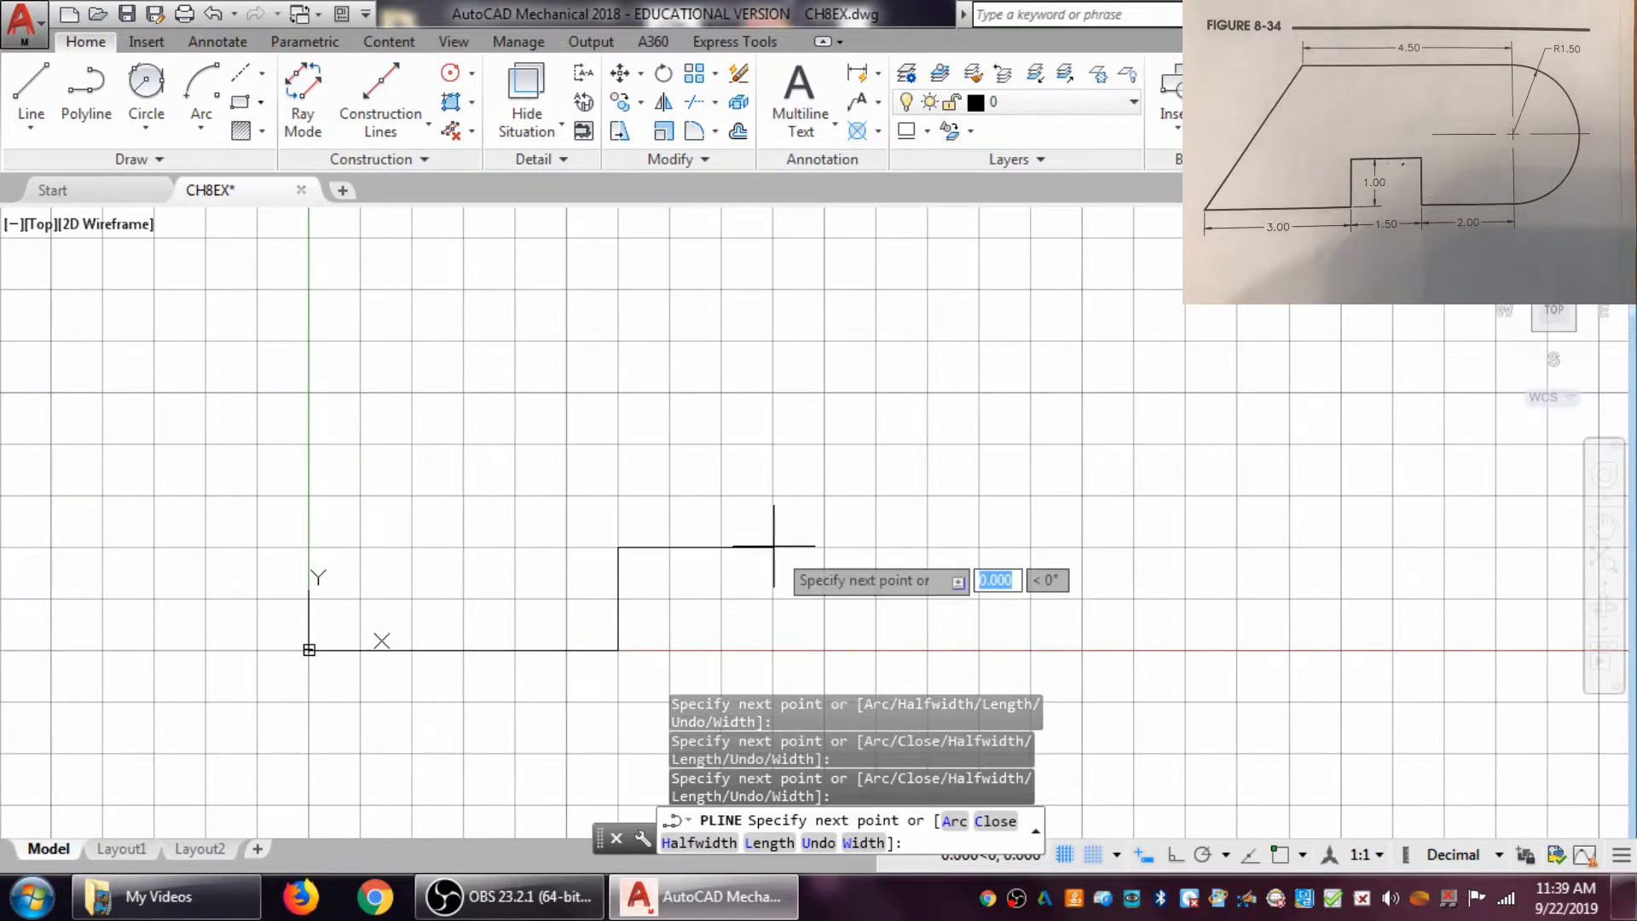
left_click(774, 650)
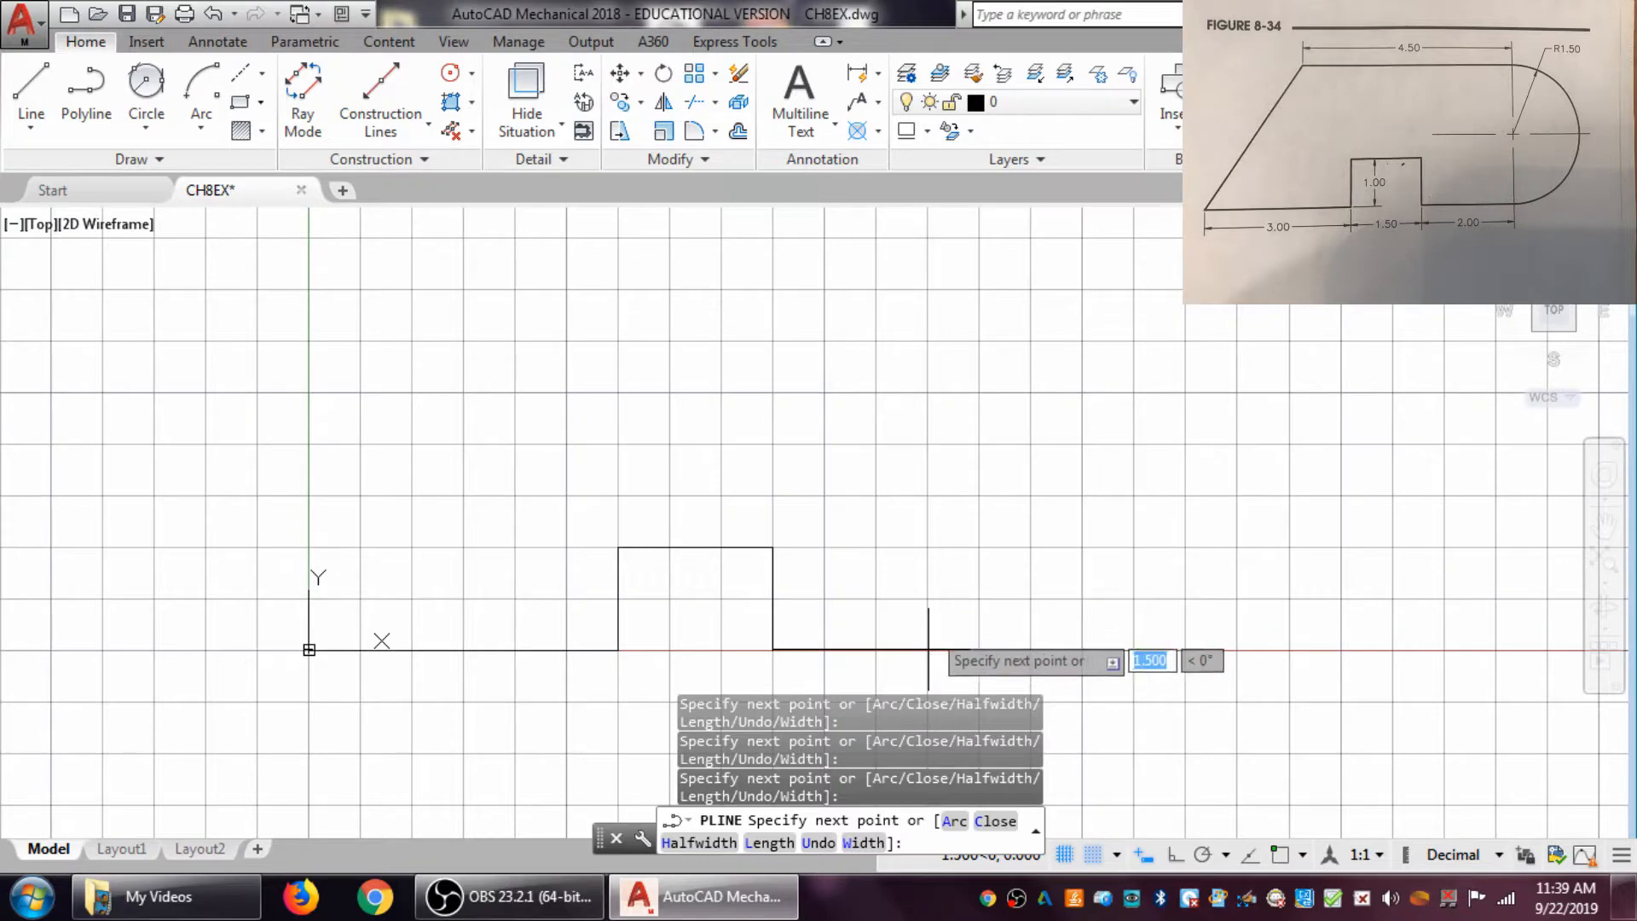
left_click(979, 649)
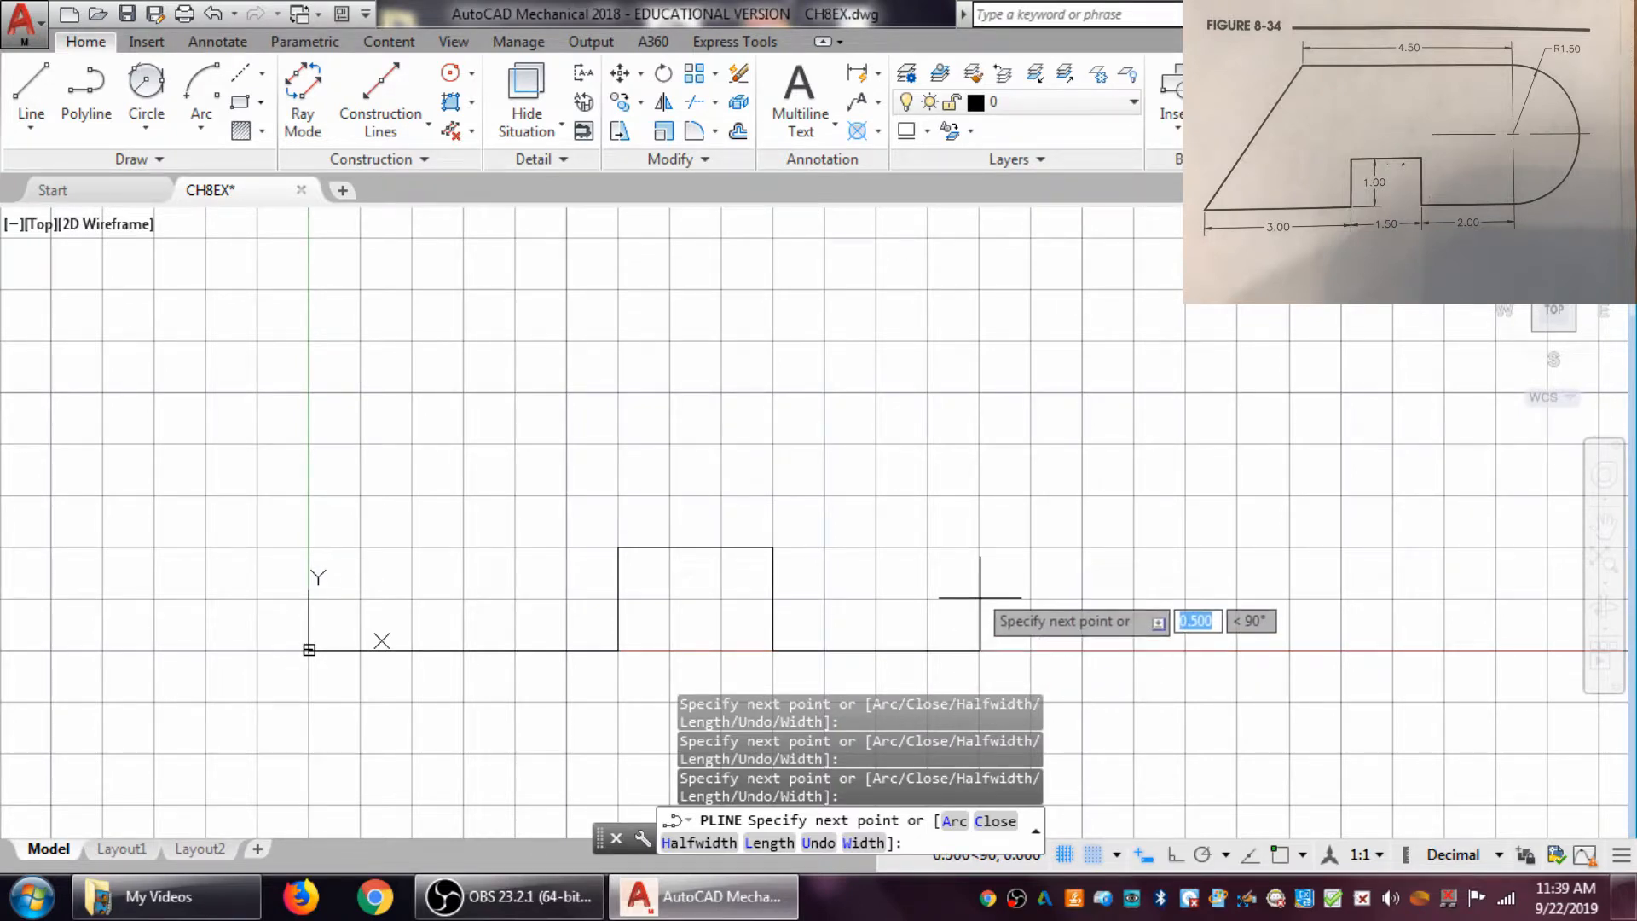
- Continue the polyline with an arc segment ending 3 units straight above its start, and switch back to line segments
right_click(979, 545)
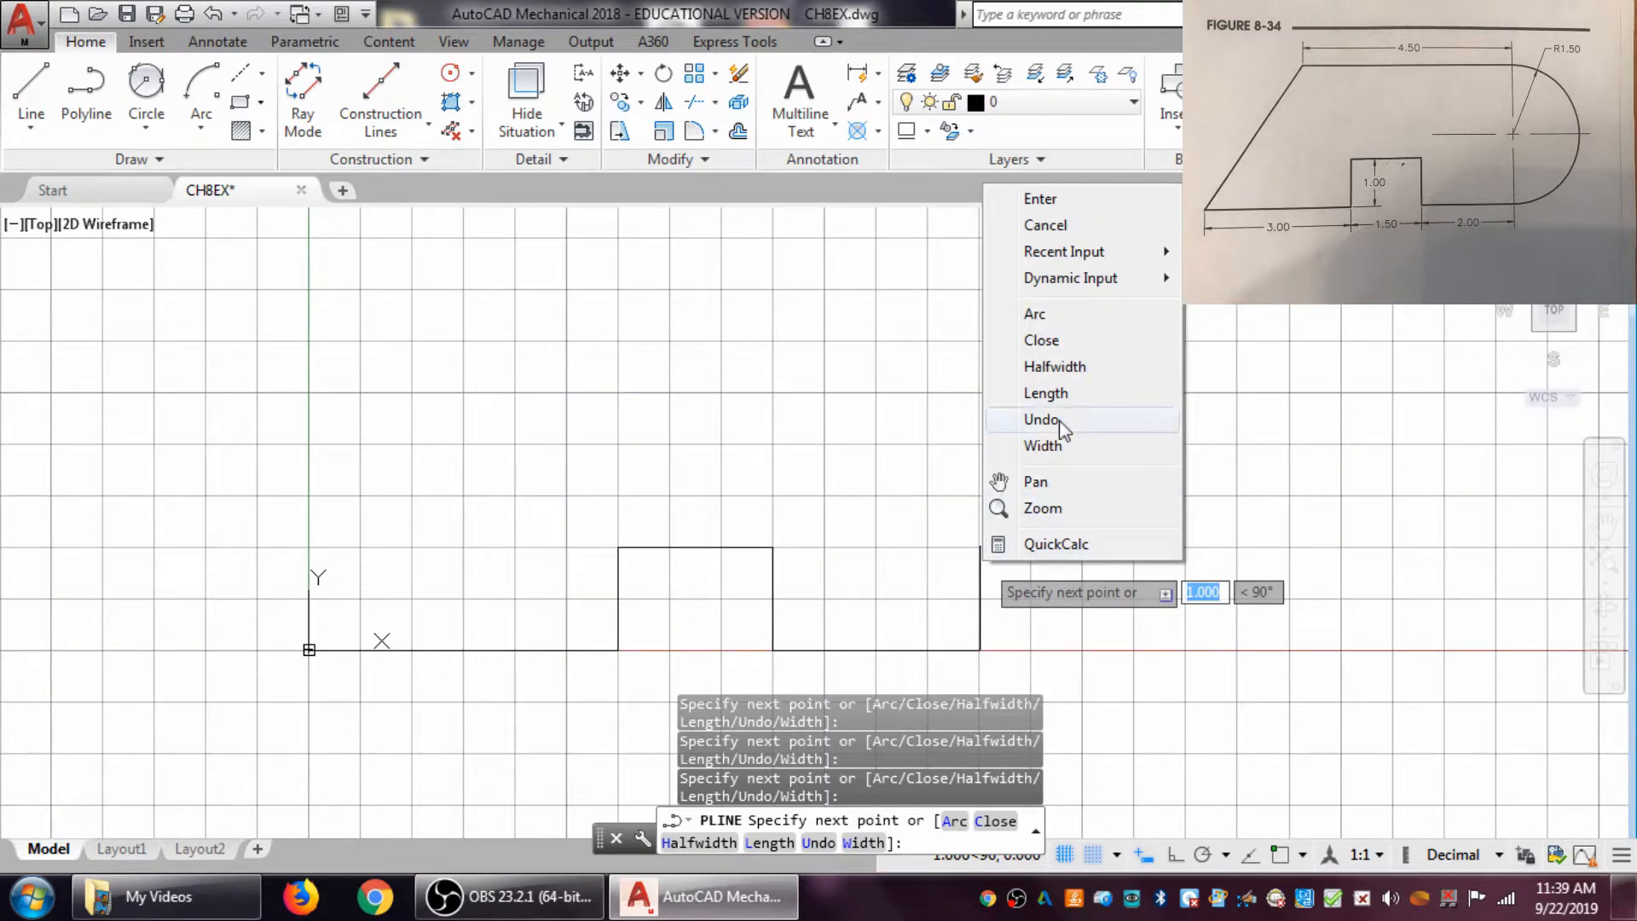
left_click(1056, 315)
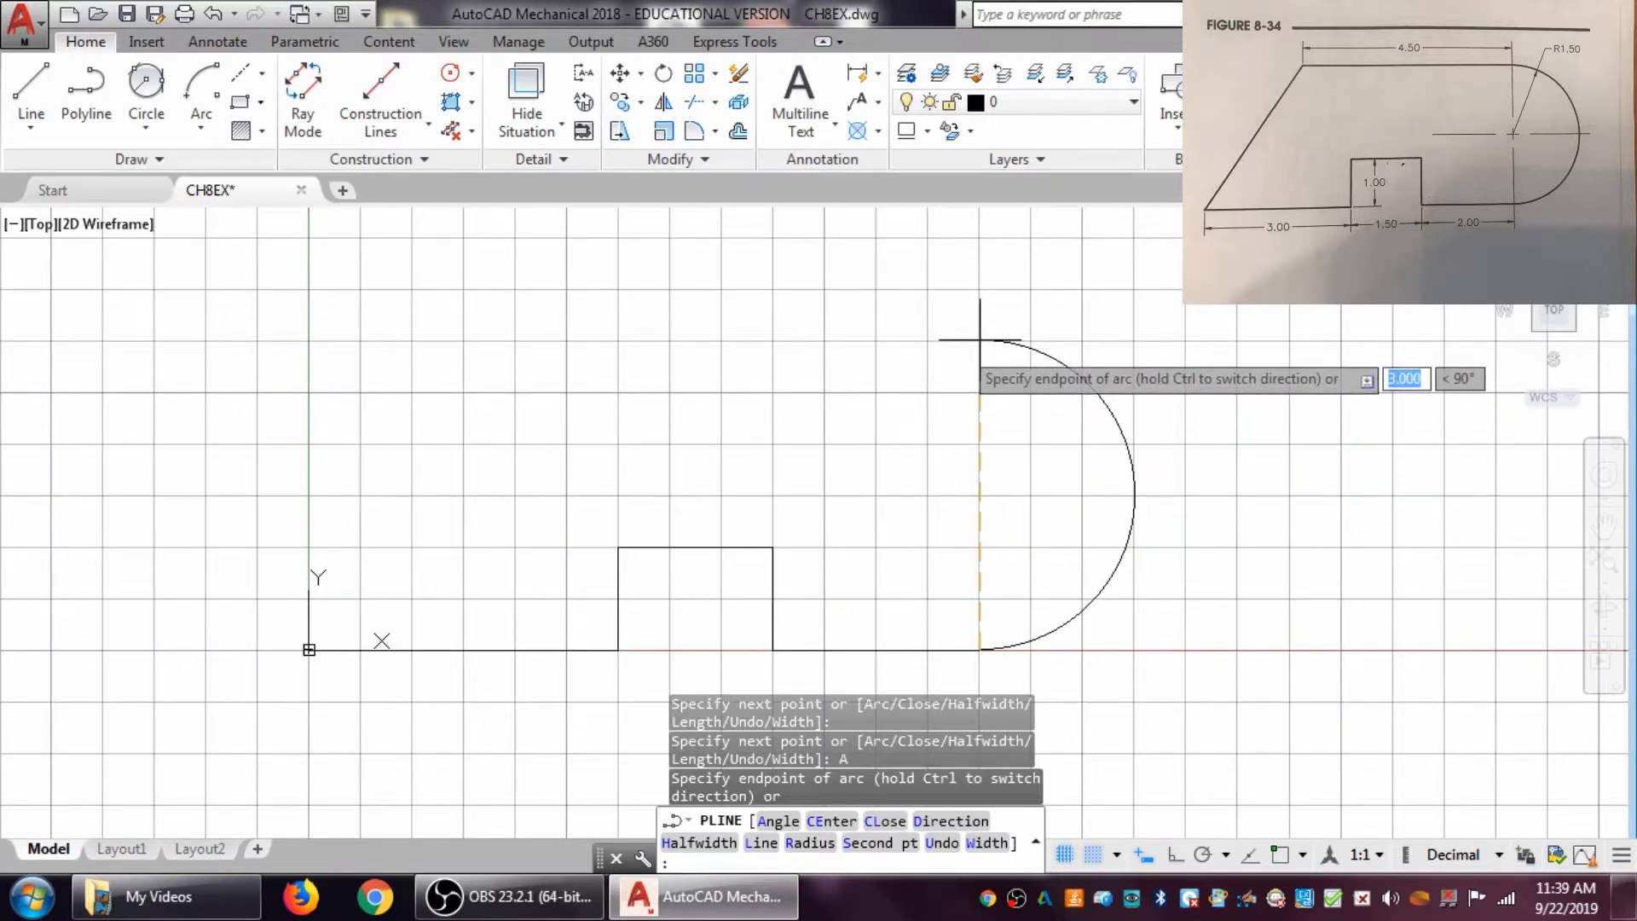
right_click(961, 348)
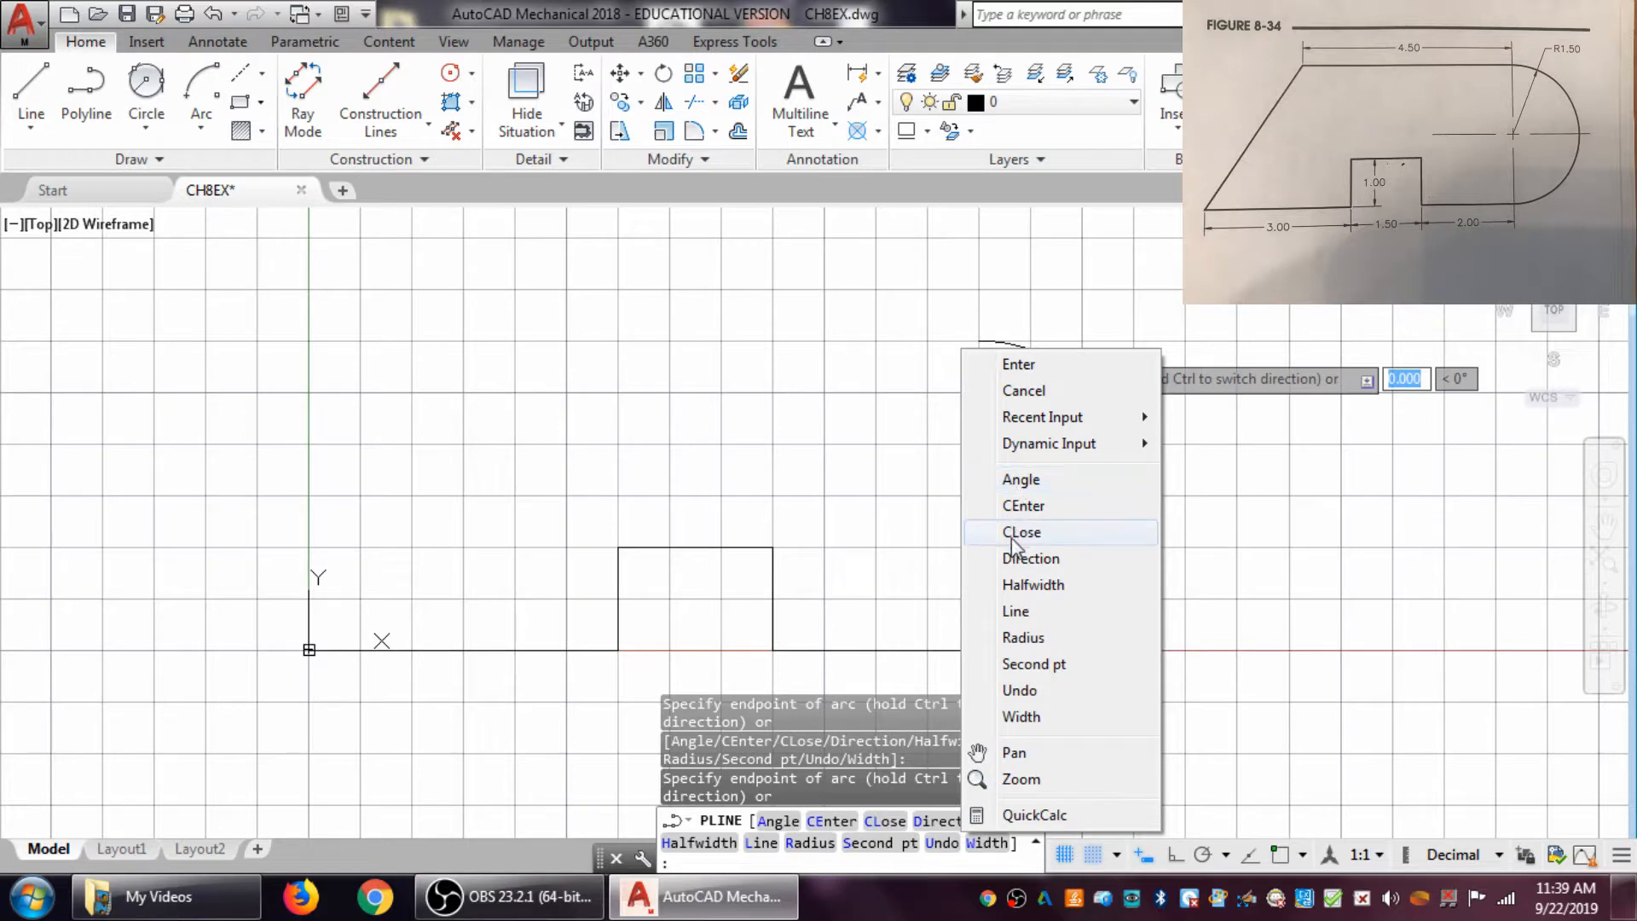
left_click(1026, 611)
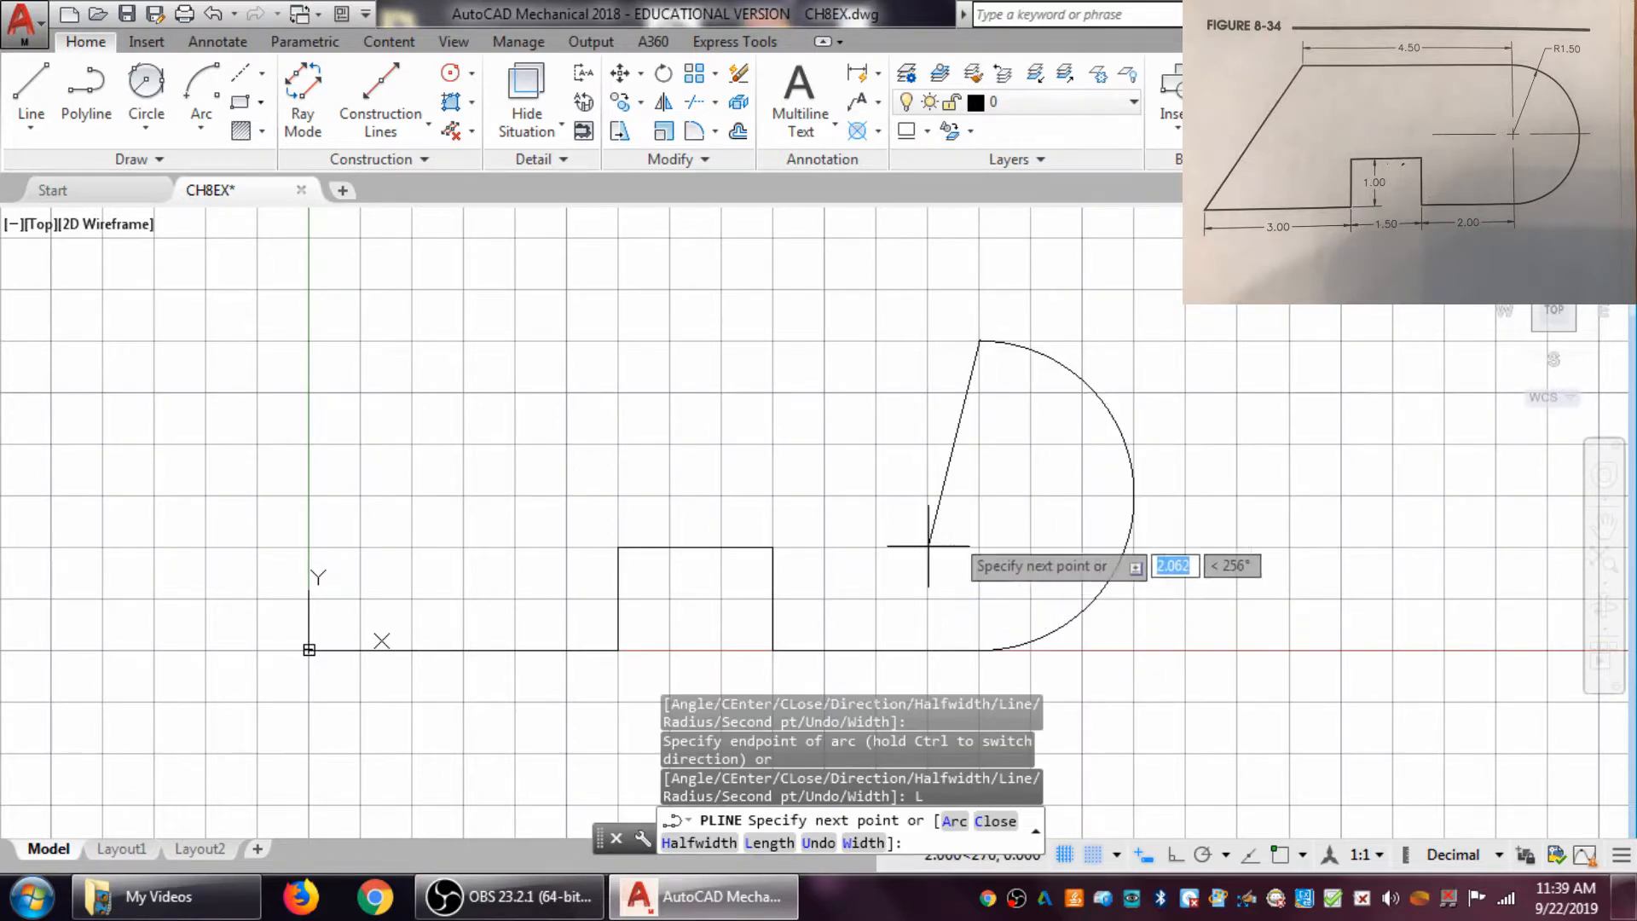
- Add the 4.5-long upper edge leftward and the sloped segment down to the origin, and end the polyline
left_click(515, 339)
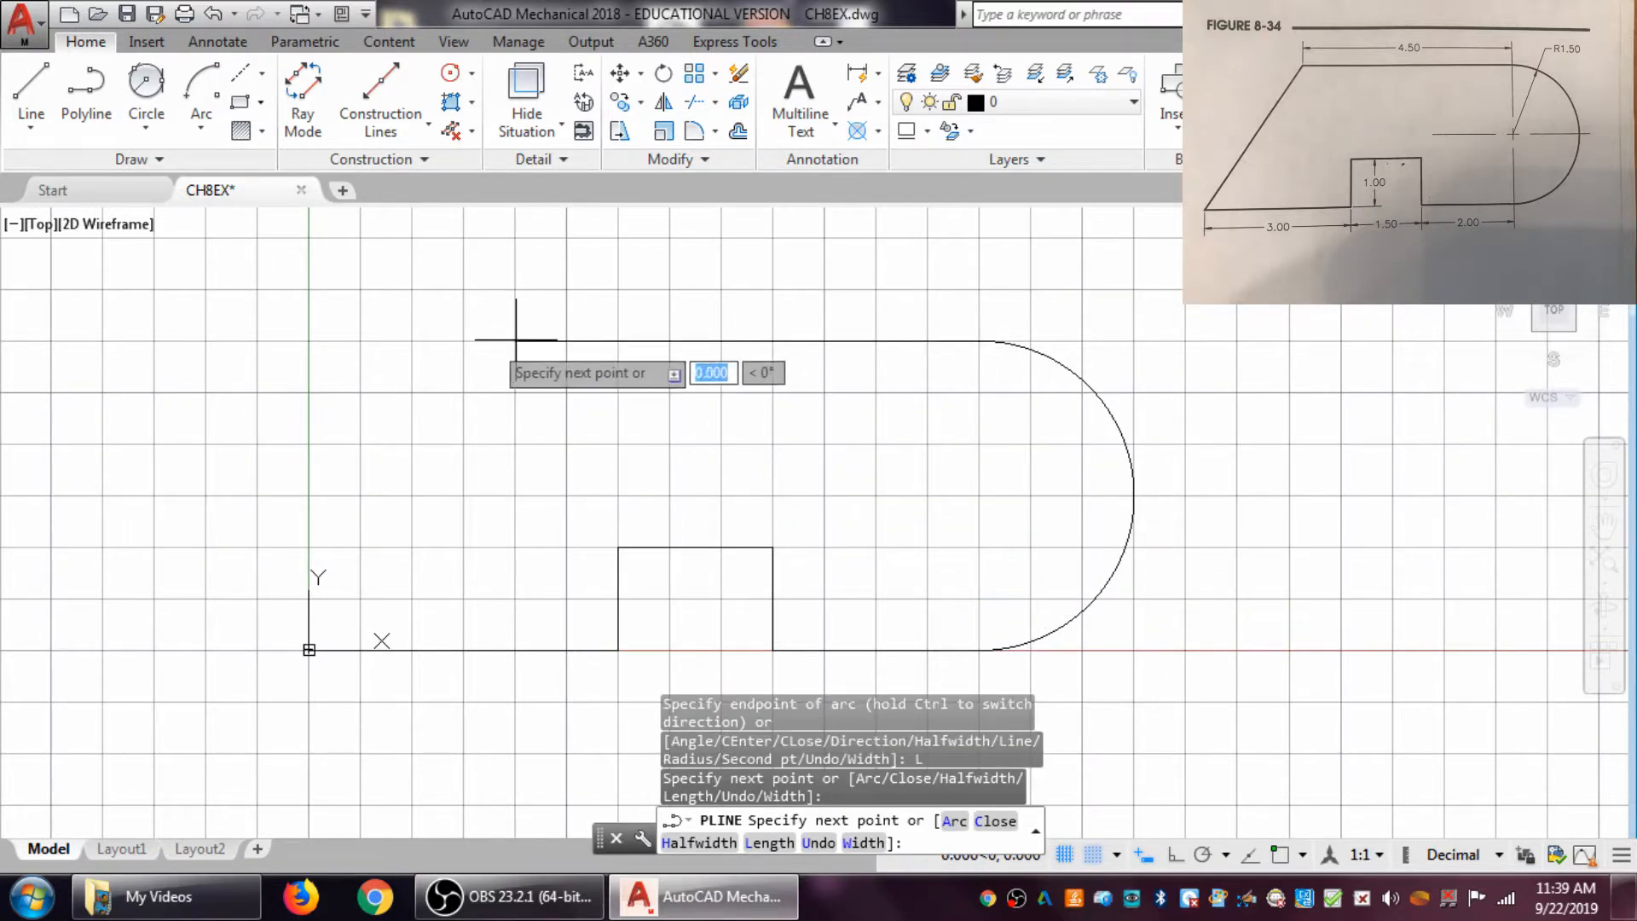
left_click(308, 650)
right_click(312, 649)
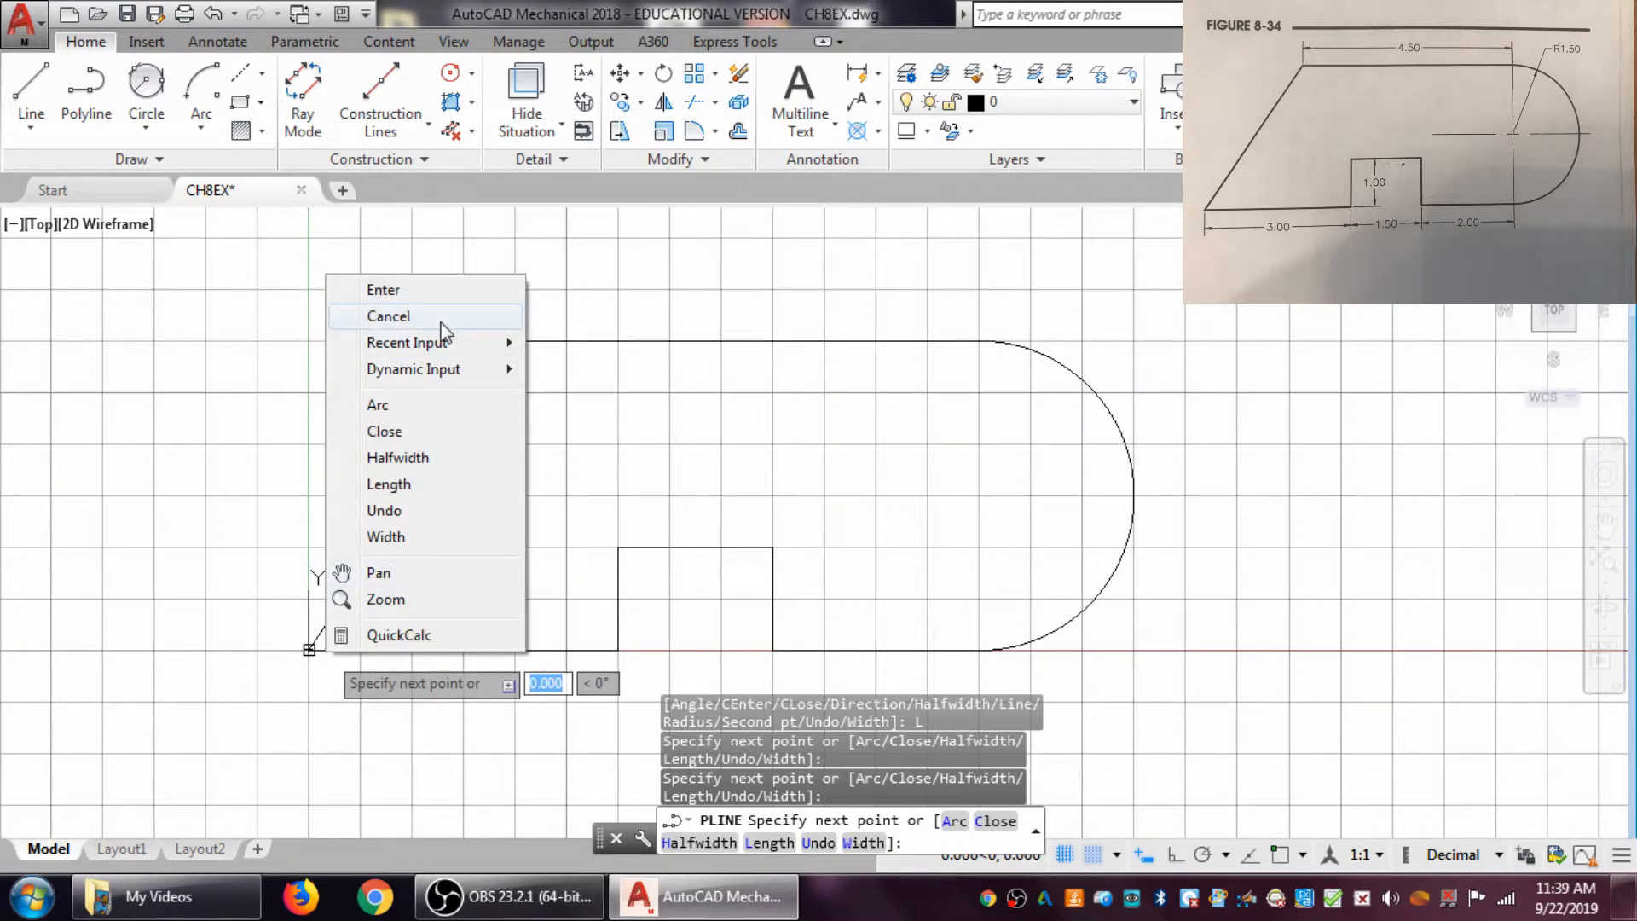
left_click(430, 290)
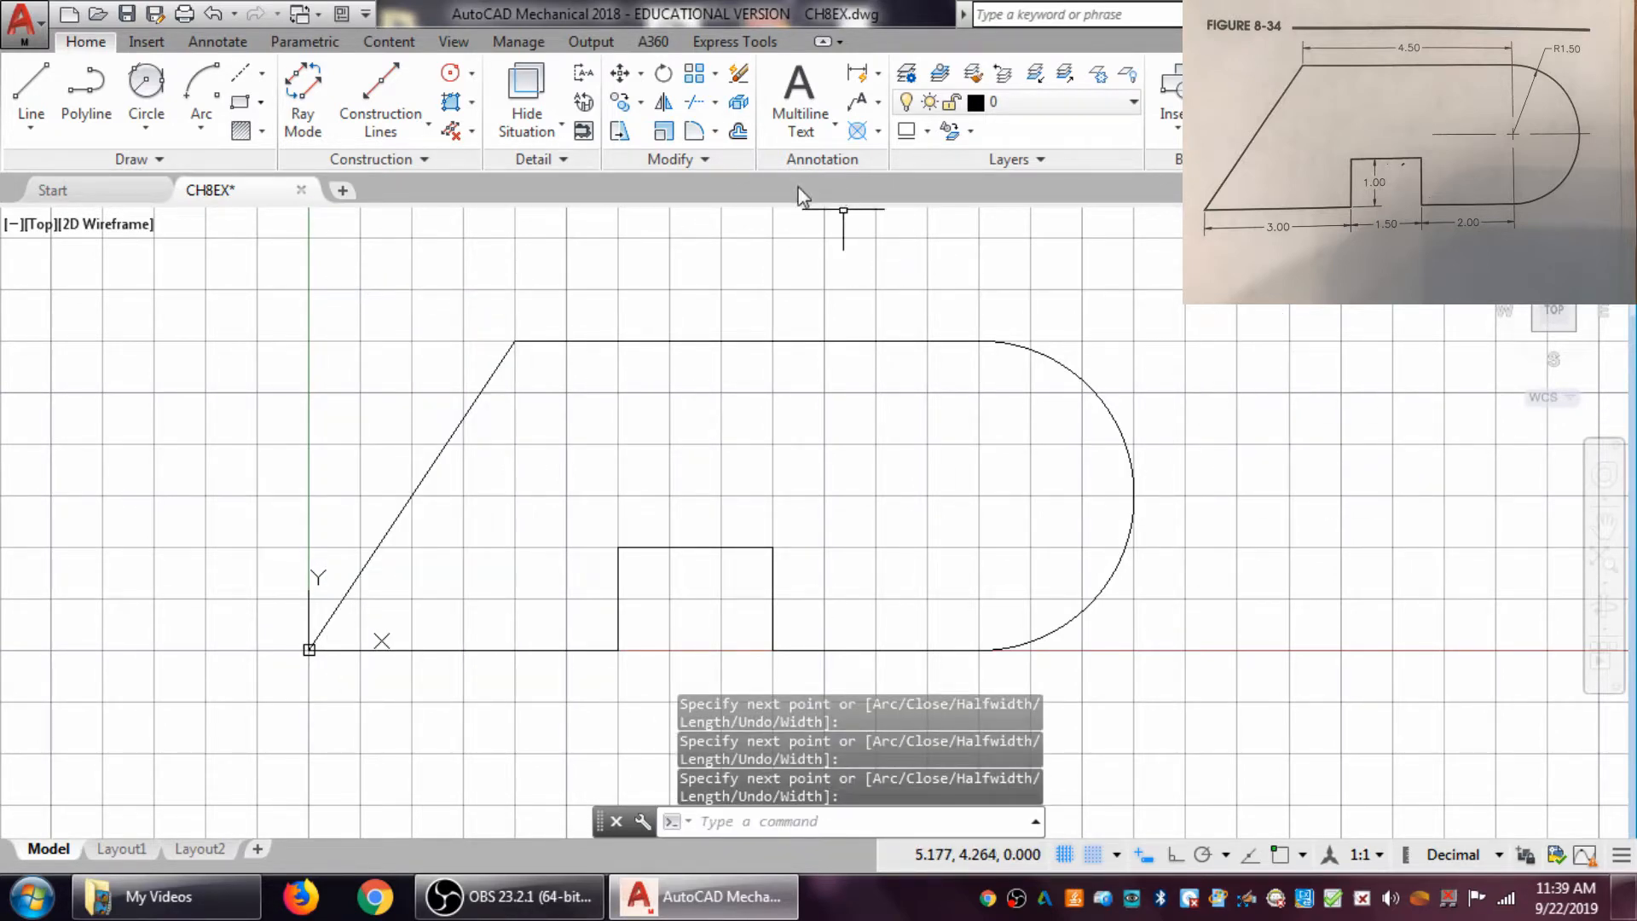
- Select the outline at its upper edge to check whether the polyline is a single object
key("Escape")
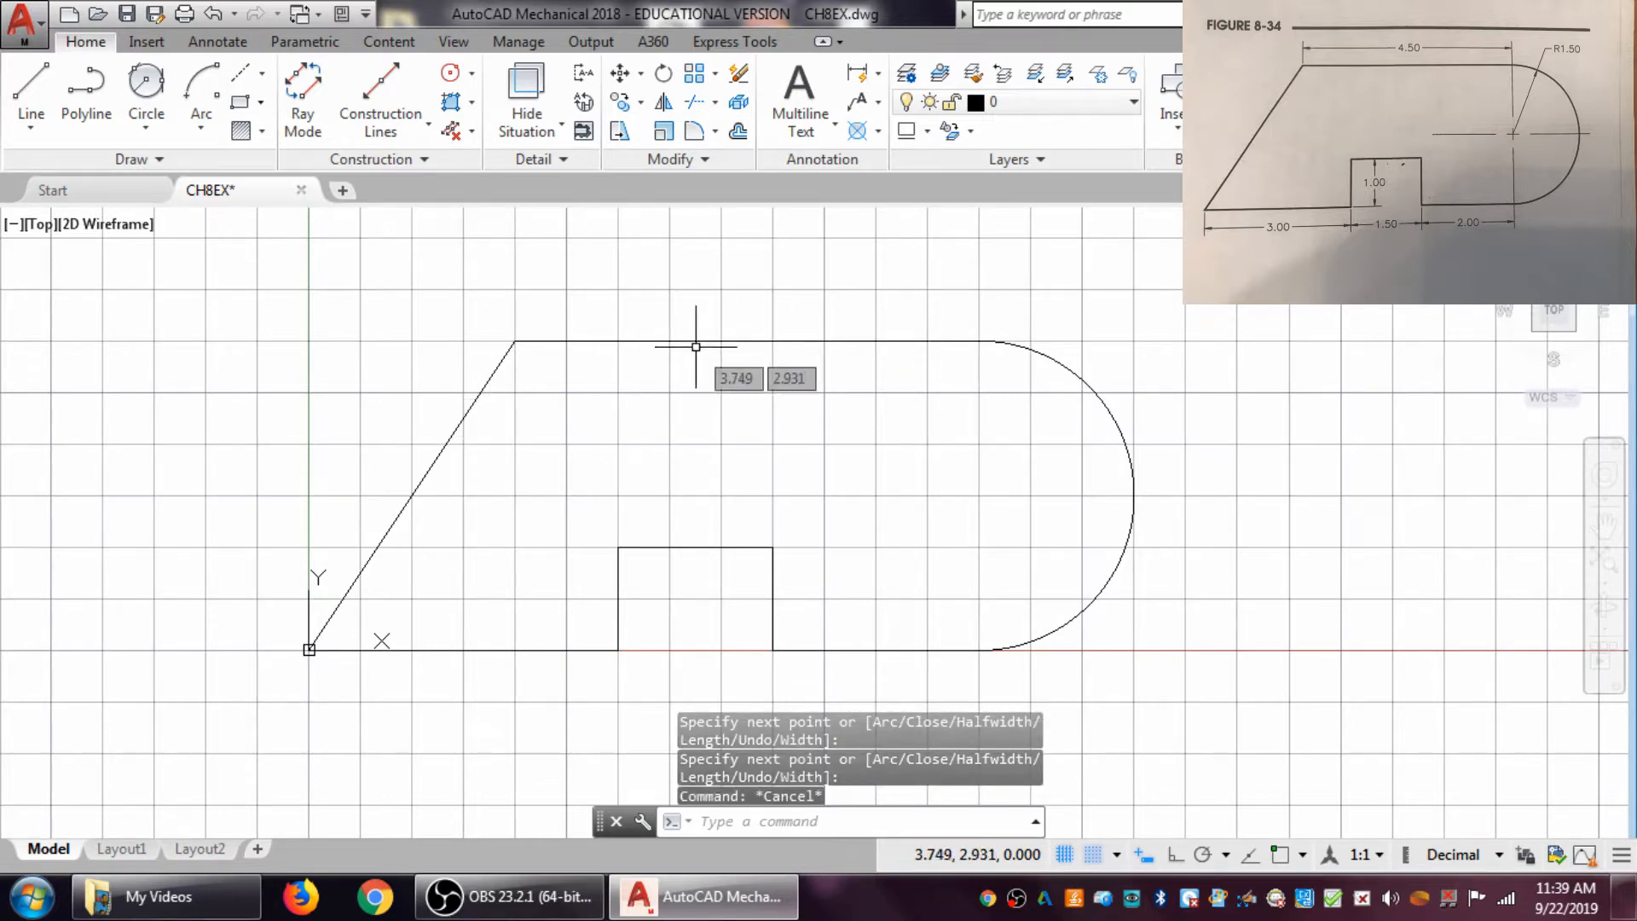
left_click(703, 342)
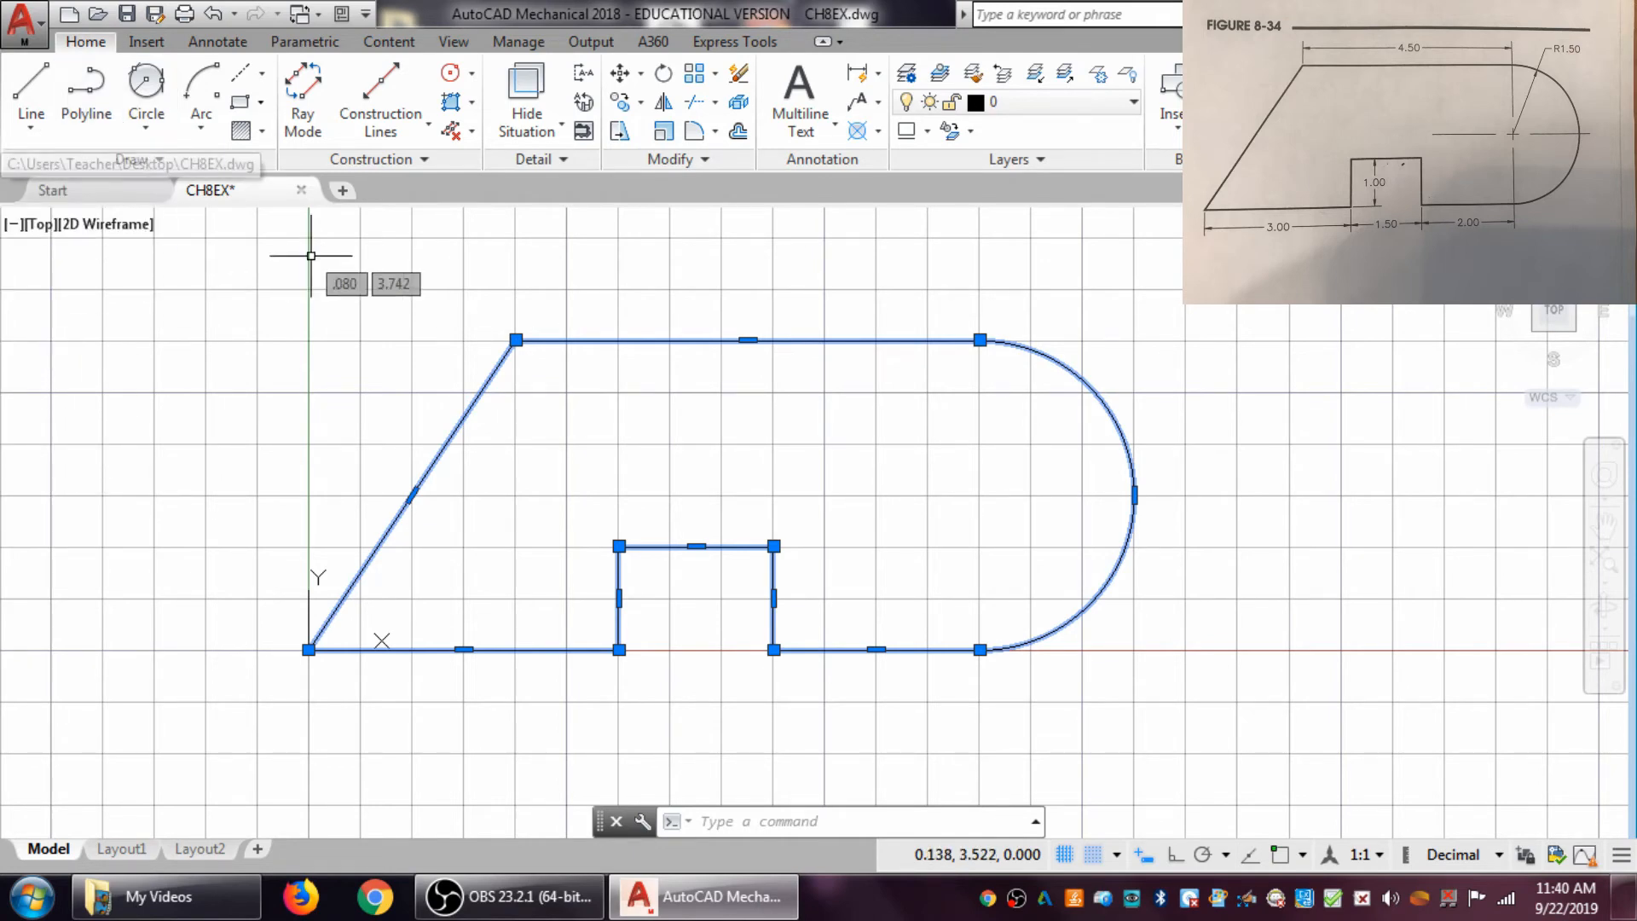
- Save the drawing to the Desktop under the new name PLine1-FLast.dwg
left_click(24, 35)
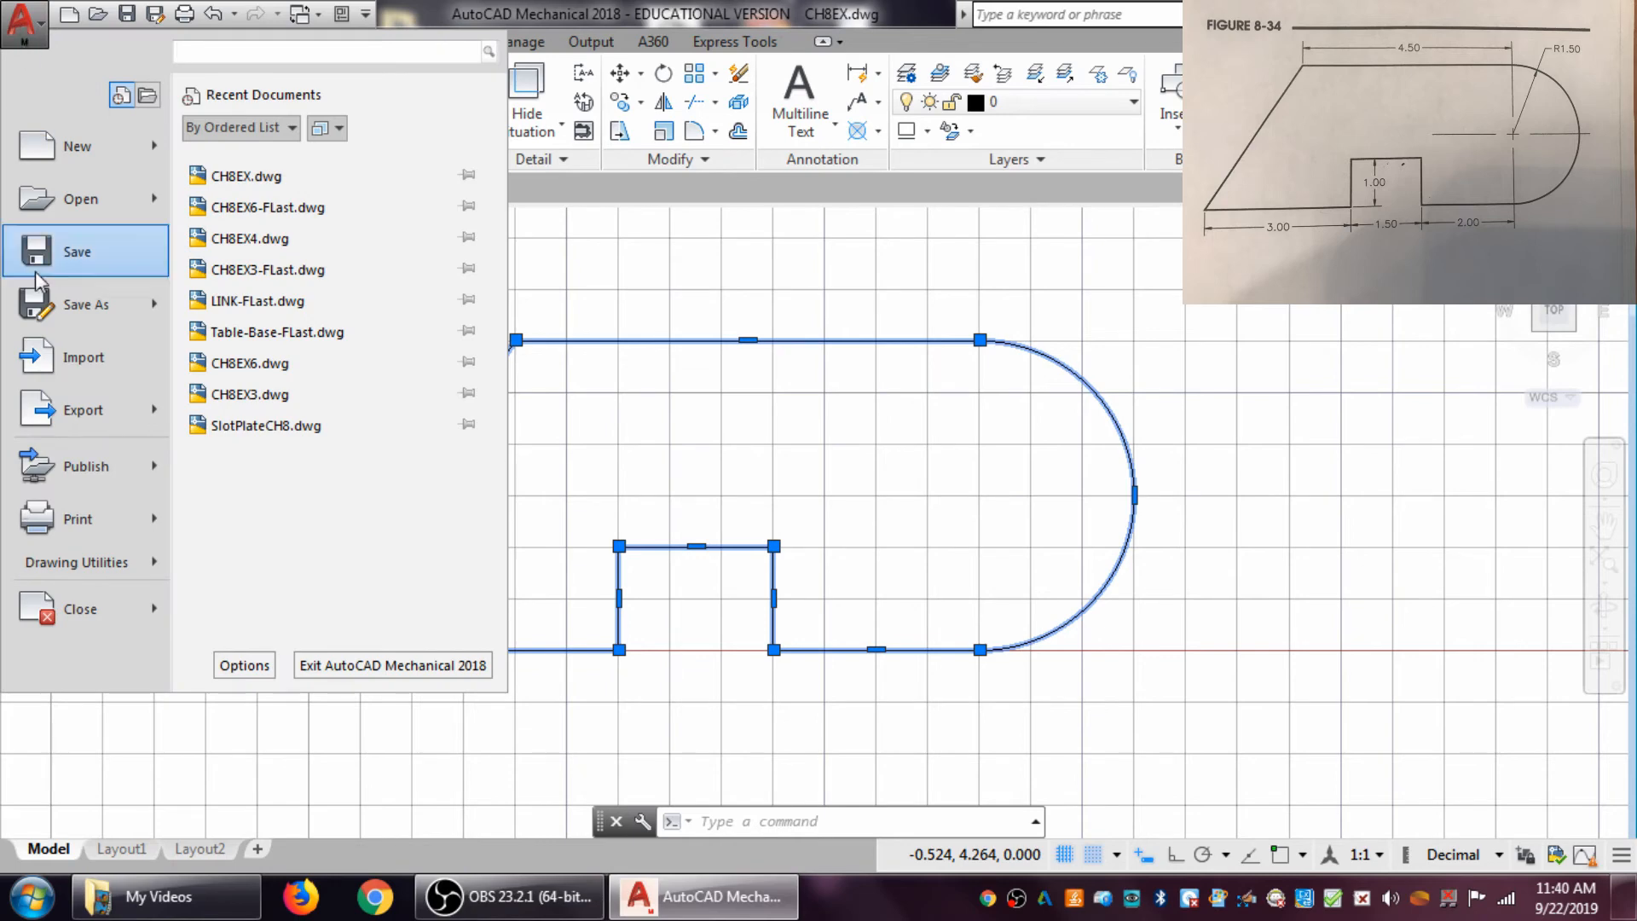
left_click(81, 311)
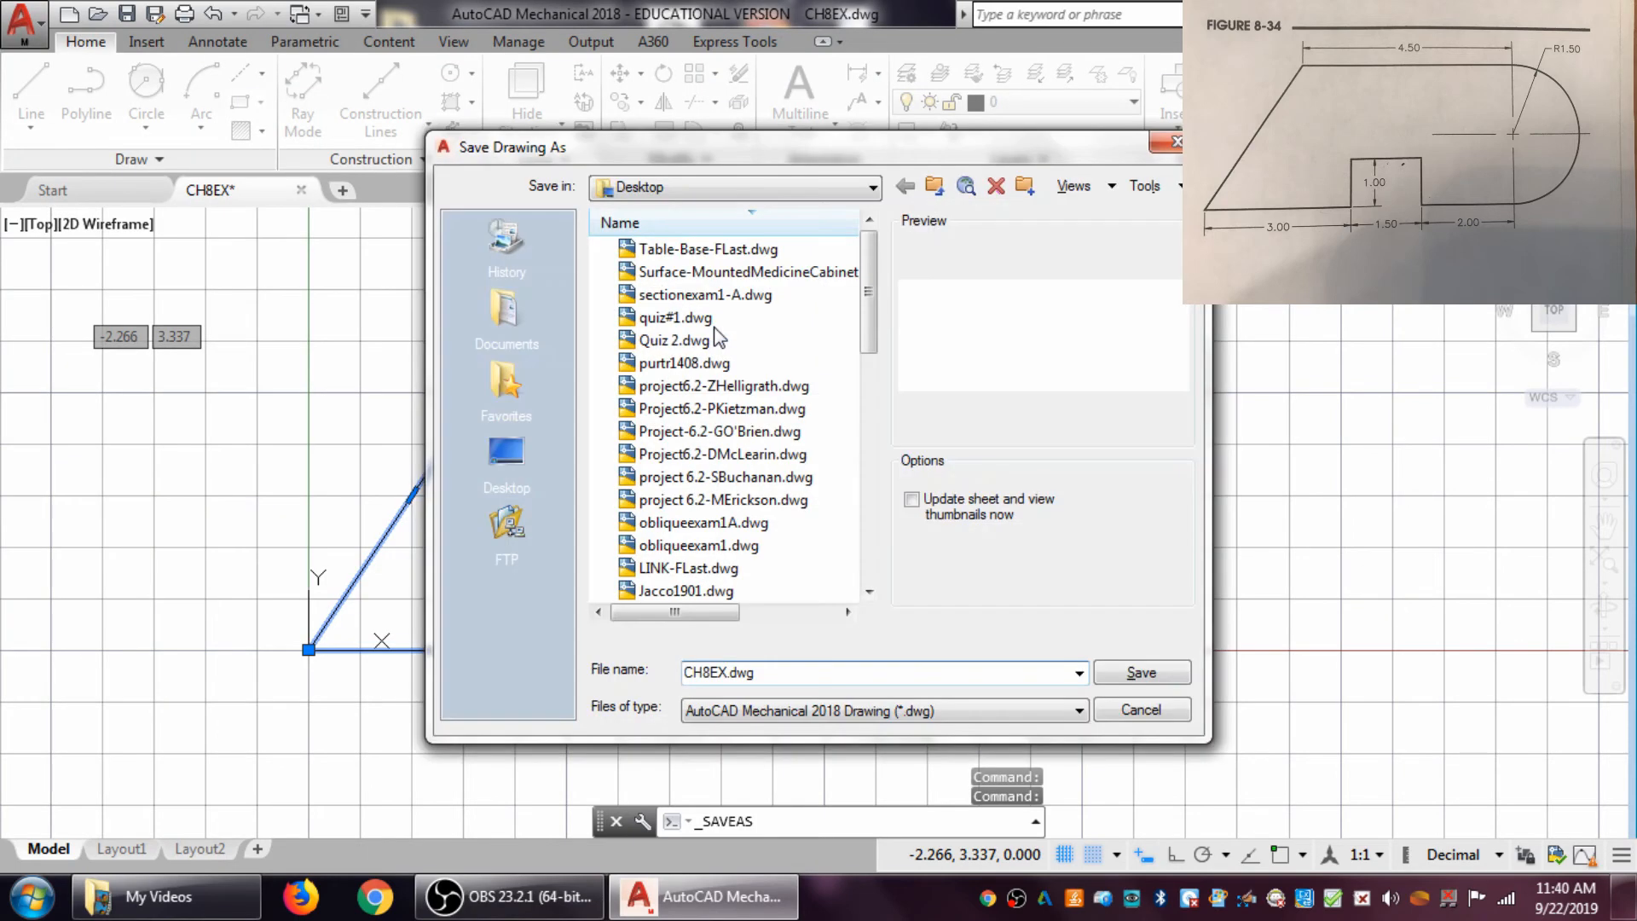
type("PLin")
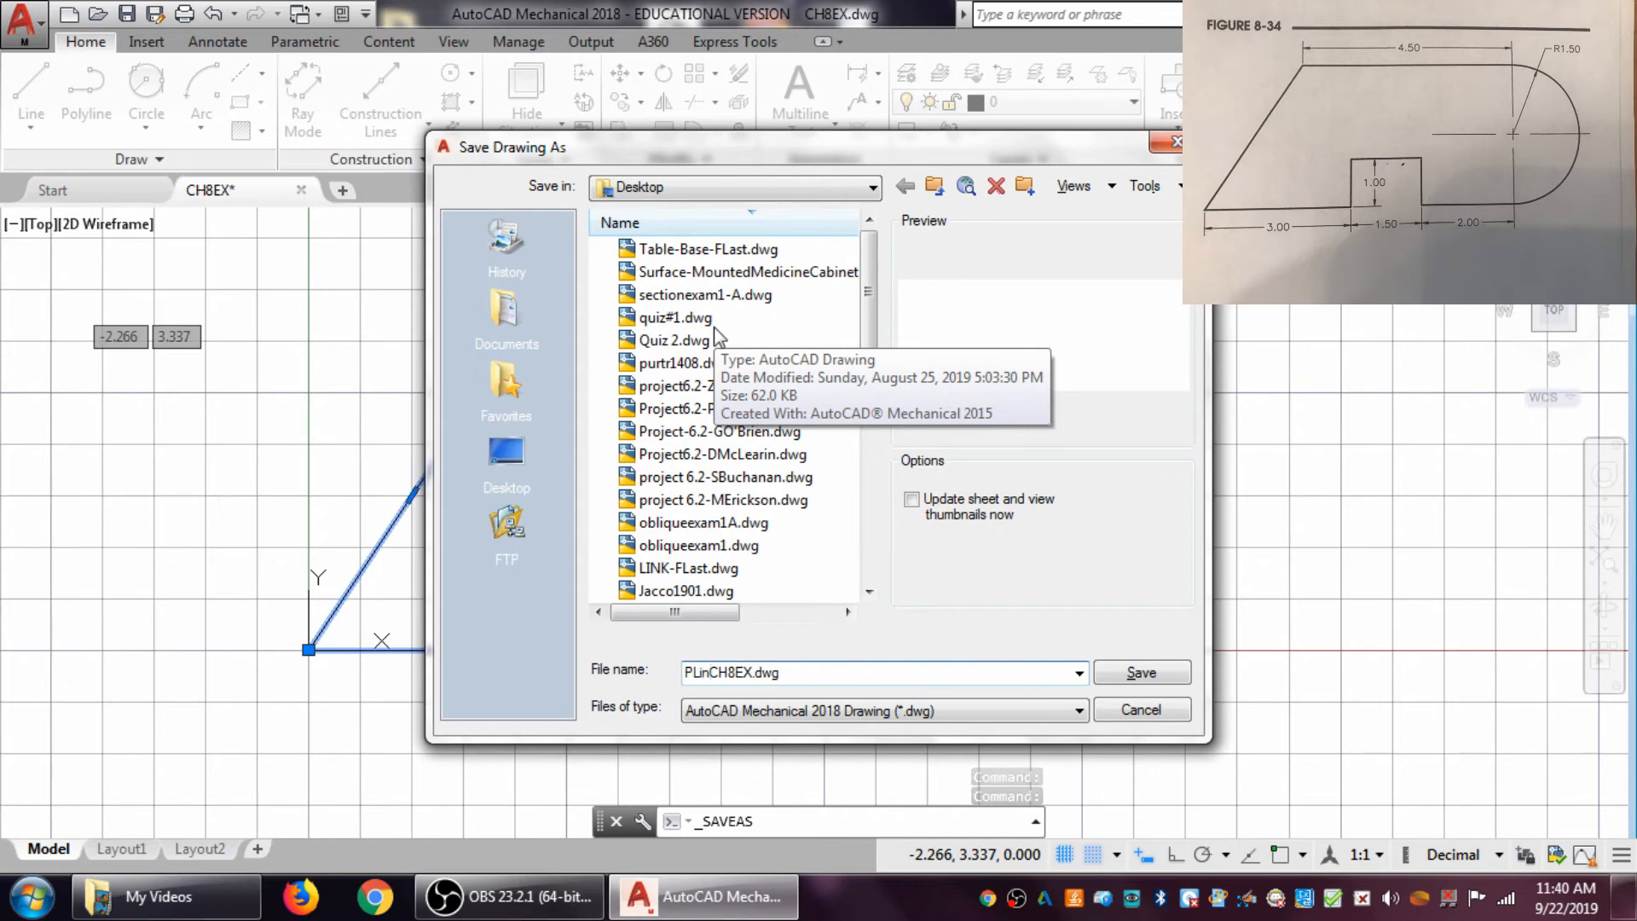
type("e1")
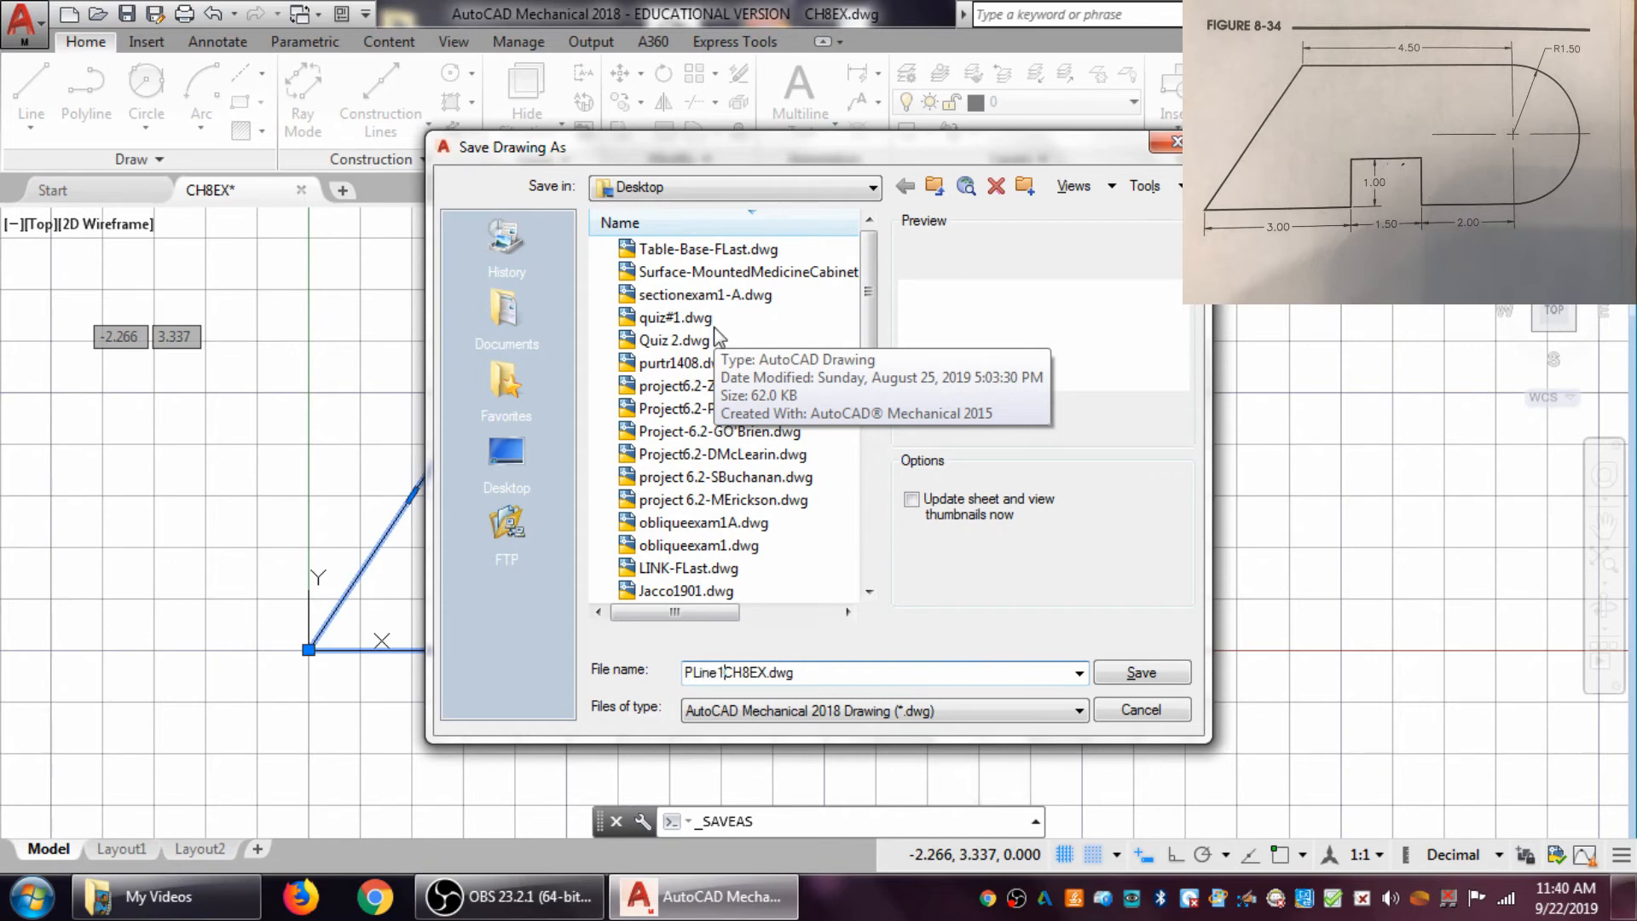
key("Delete")
key("Delete")
key("Delete")
key("Delete")
key("Delete")
key("Delete")
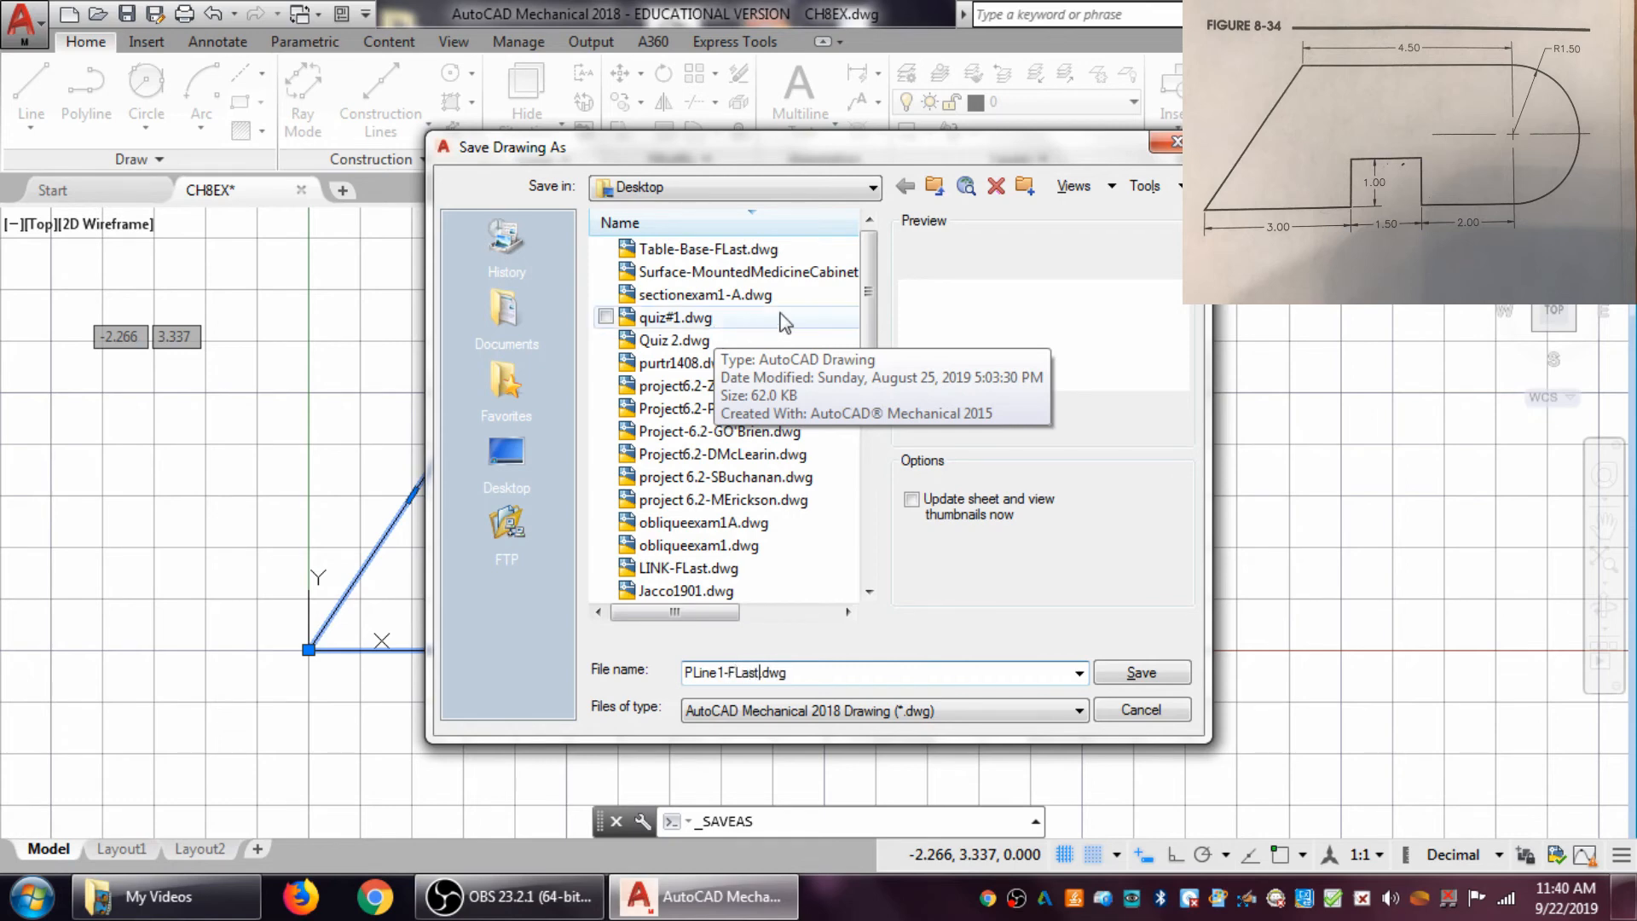
left_click(1163, 673)
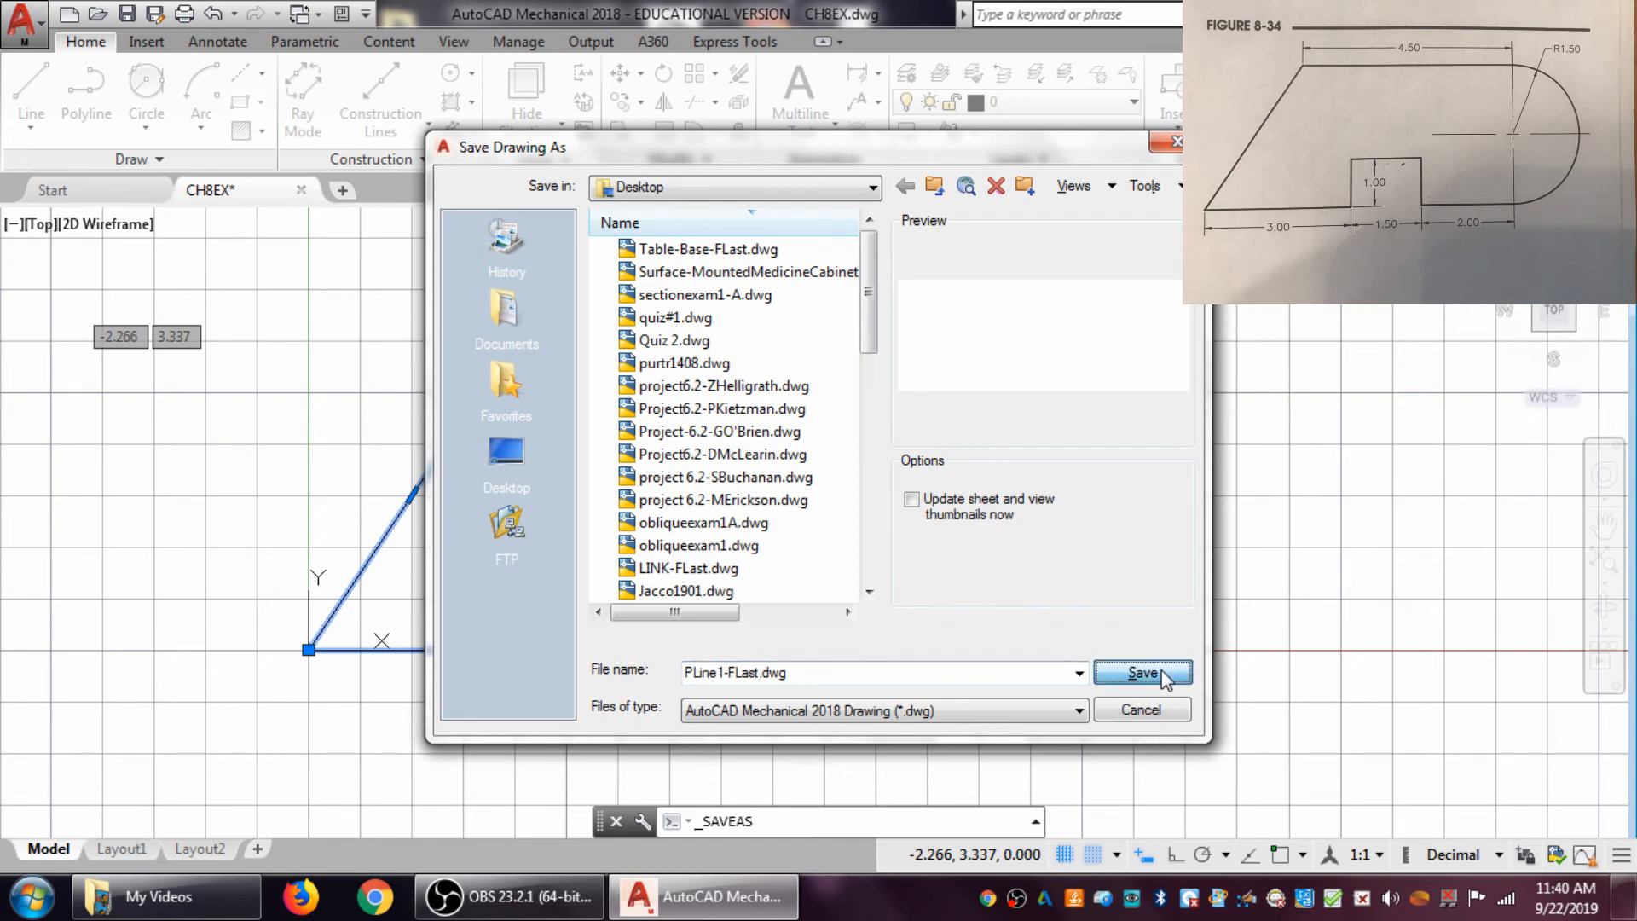